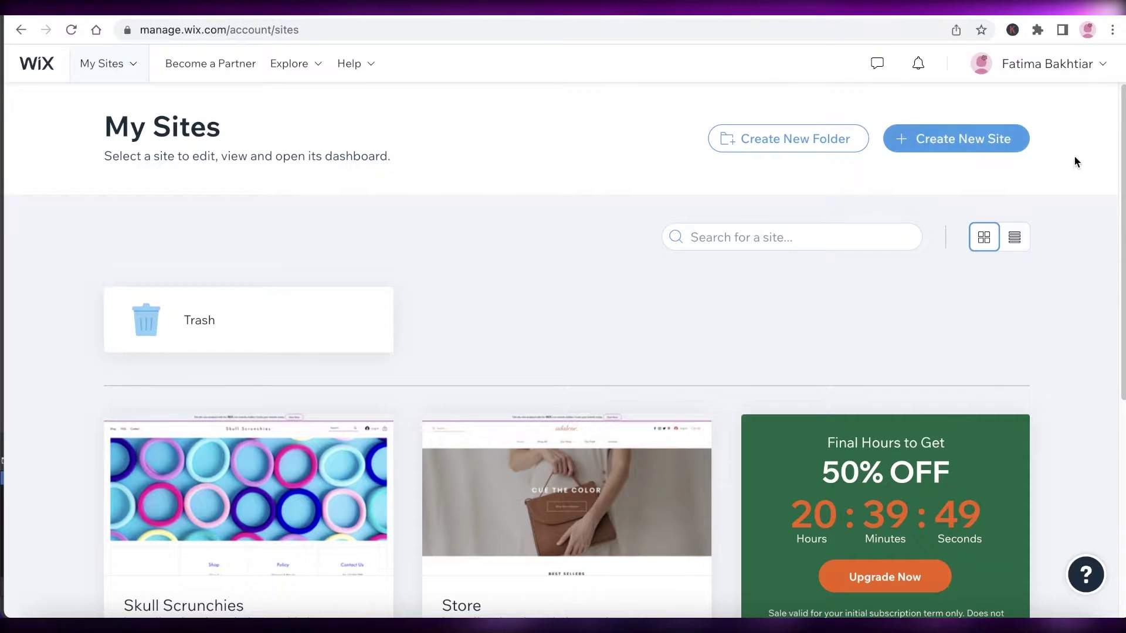
Step: Start a new site on the Wix platform and choose Blog as the kind of website
{"action": "scroll", "coordinate": [1074, 155], "scroll_direction": "down", "scroll_amount": 5}
{"action": "scroll", "coordinate": [1074, 155], "scroll_direction": "up", "scroll_amount": 5}
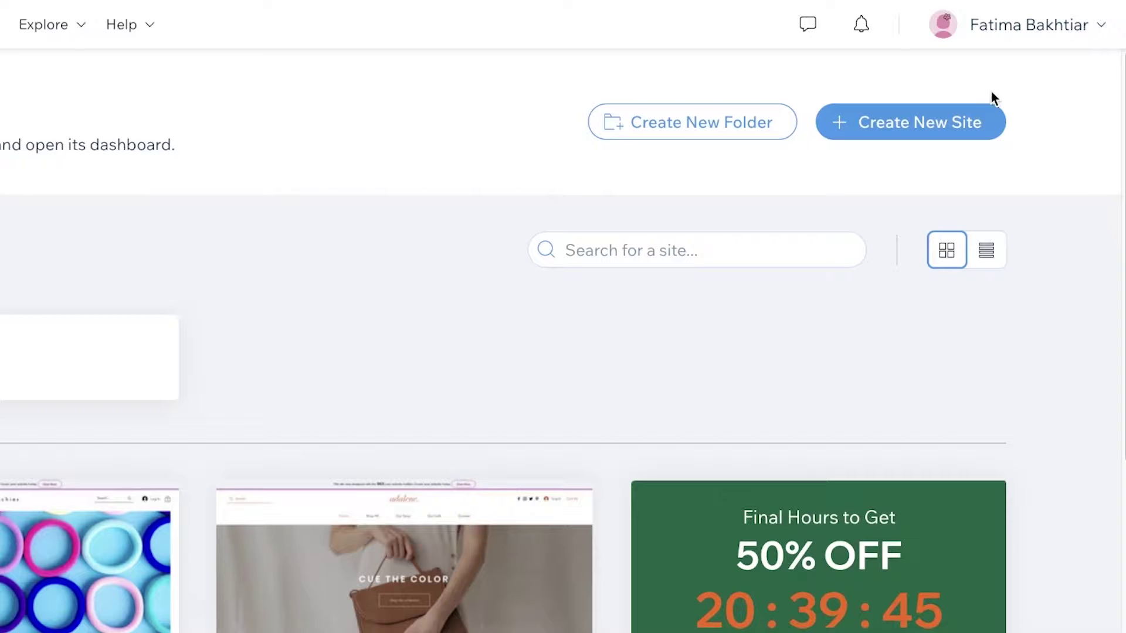
{"action": "left_click", "coordinate": [892, 141]}
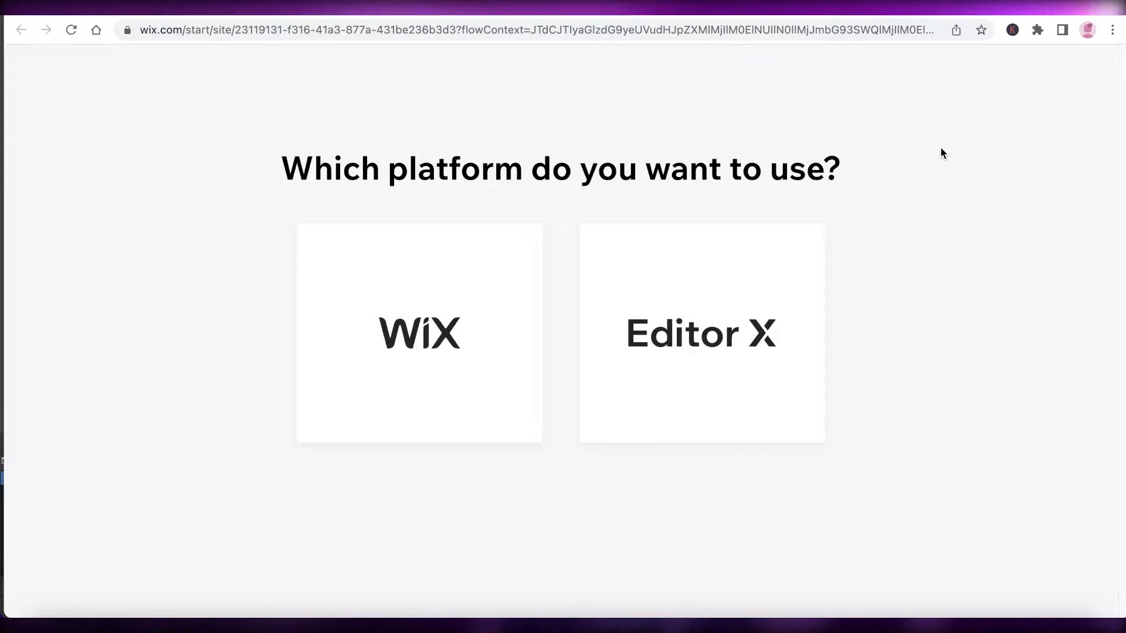
{"action": "left_click", "coordinate": [435, 325]}
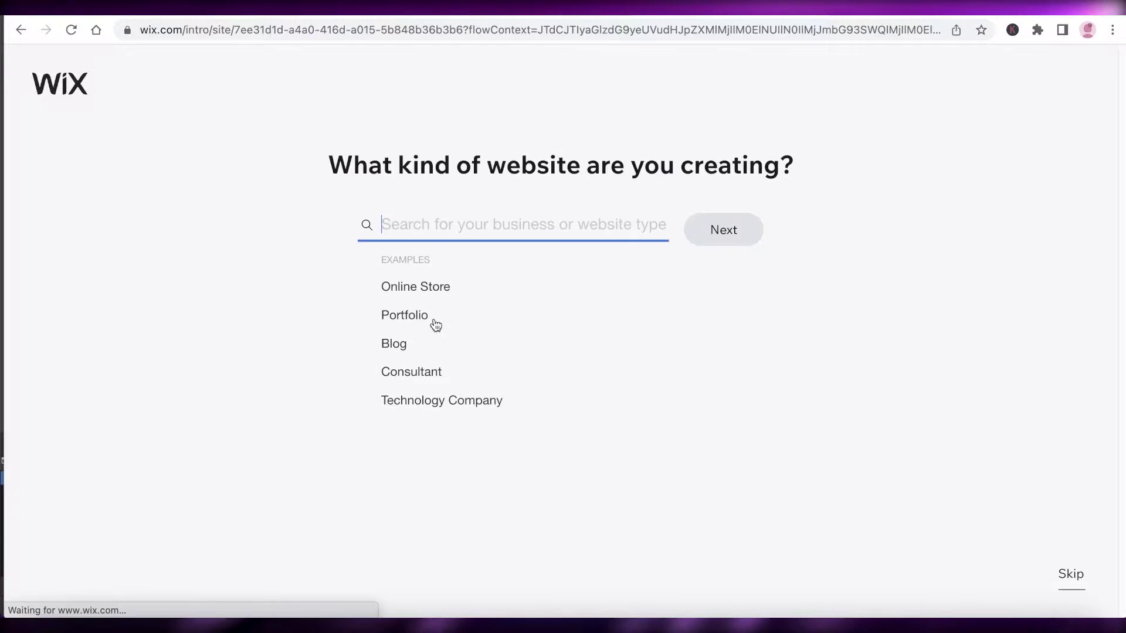
{"action": "left_click", "coordinate": [390, 343]}
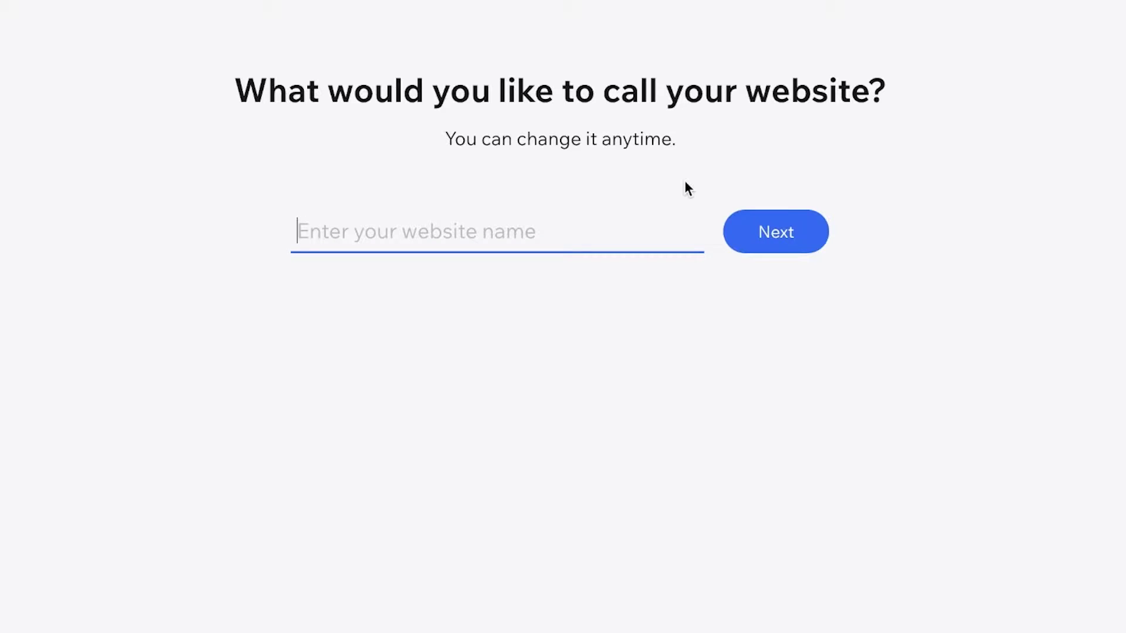
Step: Name the website Skin Secrets and continue to the feature selection
{"action": "type", "text": "Janes Skin Secrets"}
{"action": "left_click_drag", "start_coordinate": [361, 231], "coordinate": [231, 237]}
{"action": "key", "text": "BackSpace"}
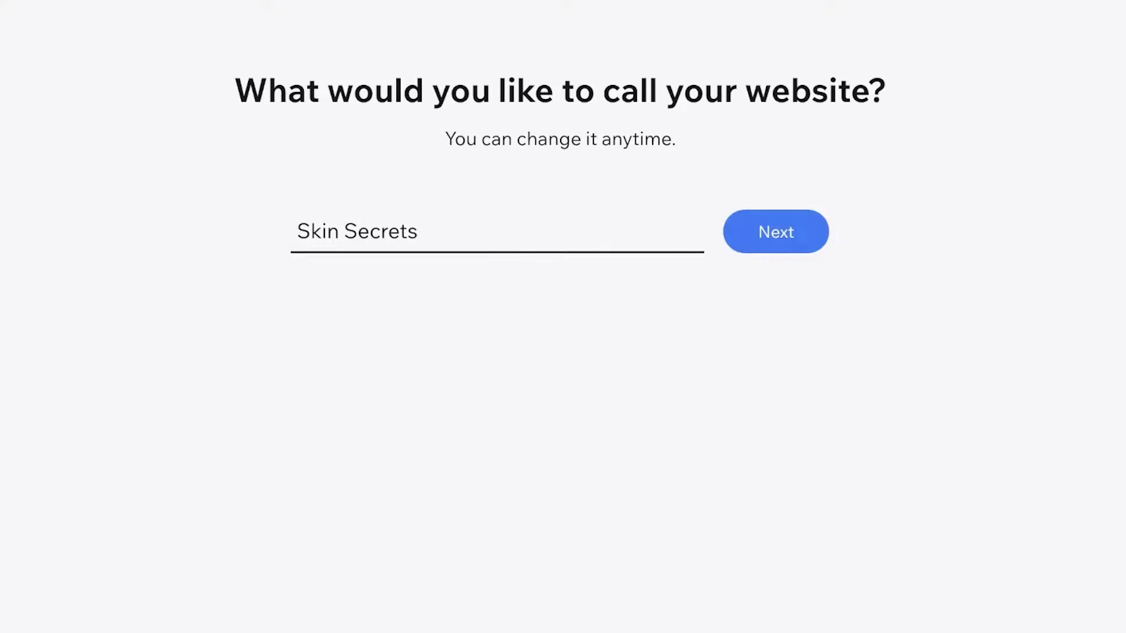
{"action": "left_click", "coordinate": [776, 232]}
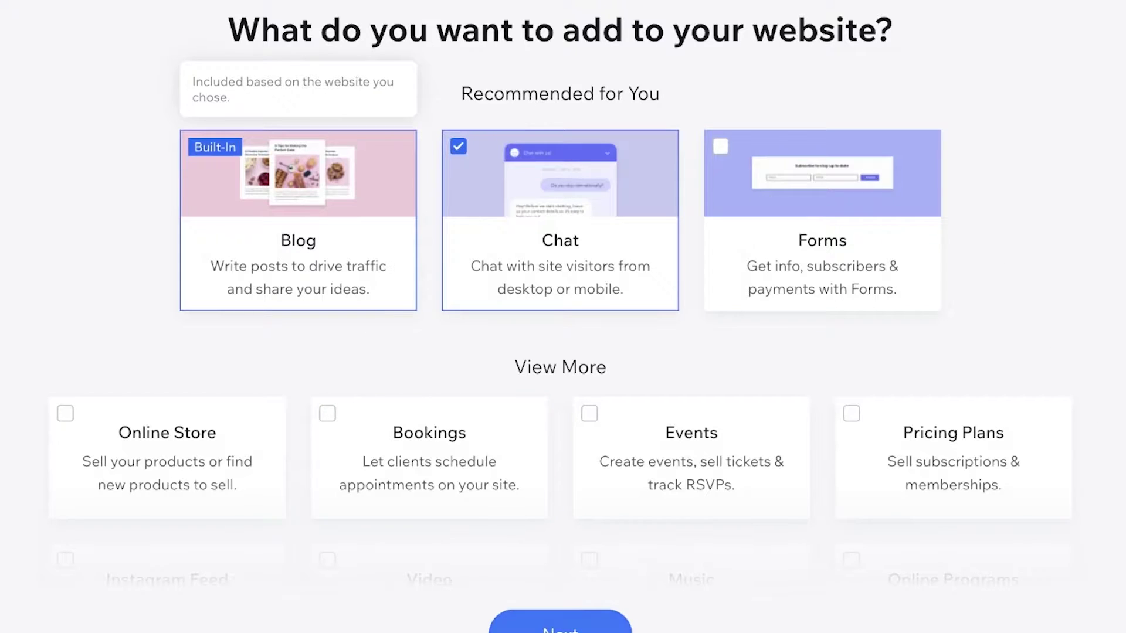
Step: Accept the preselected Blog and Chat features and choose to create the website by editing a template
{"action": "left_click", "coordinate": [601, 618]}
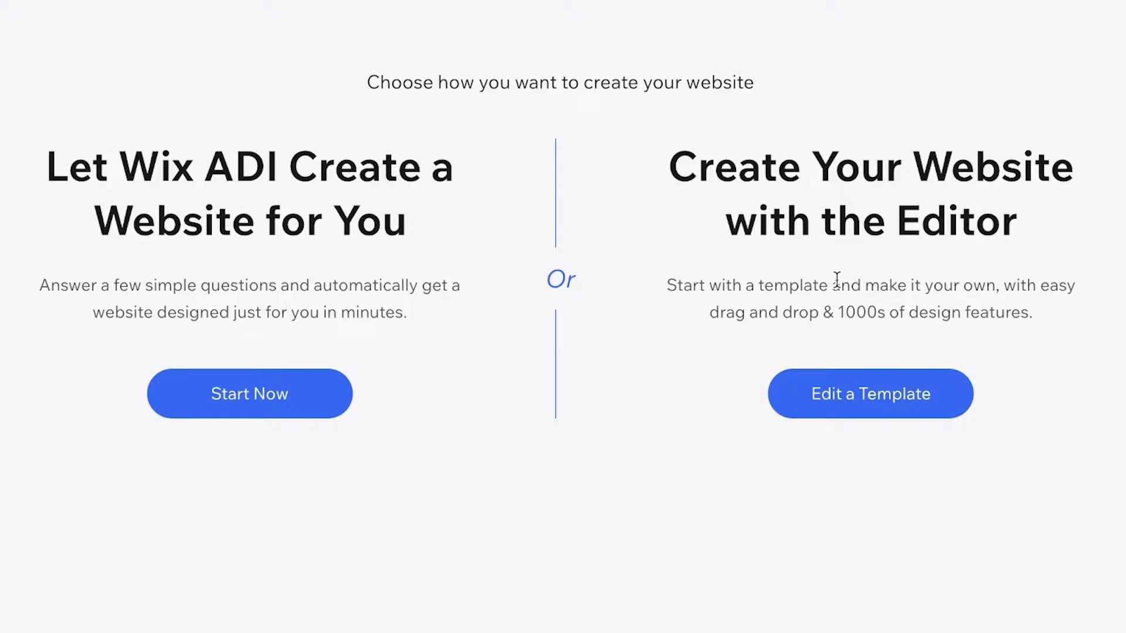
{"action": "left_click", "coordinate": [901, 388]}
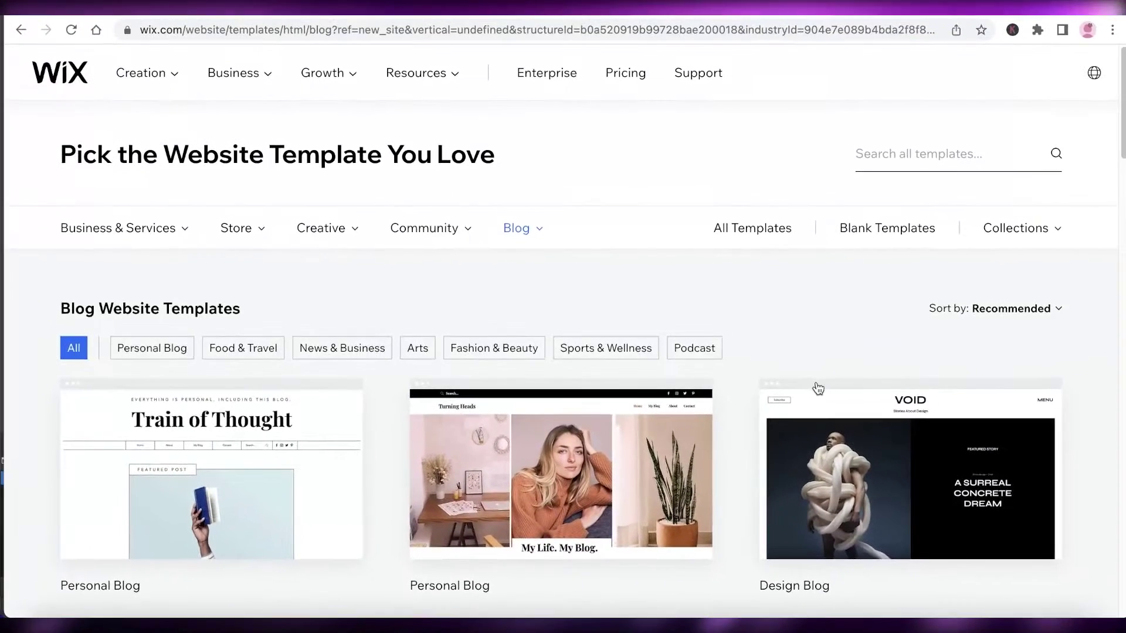
Step: Narrow the website templates to the Fashion & Beauty category of blogs
{"action": "mouse_move", "coordinate": [514, 225]}
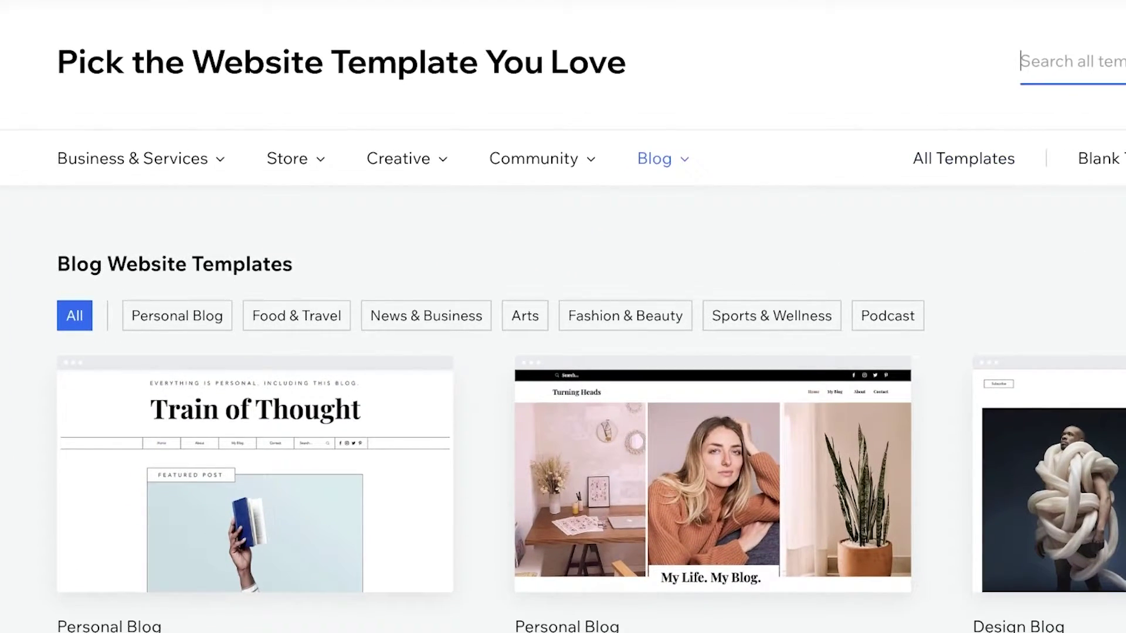
{"action": "left_click", "coordinate": [961, 167]}
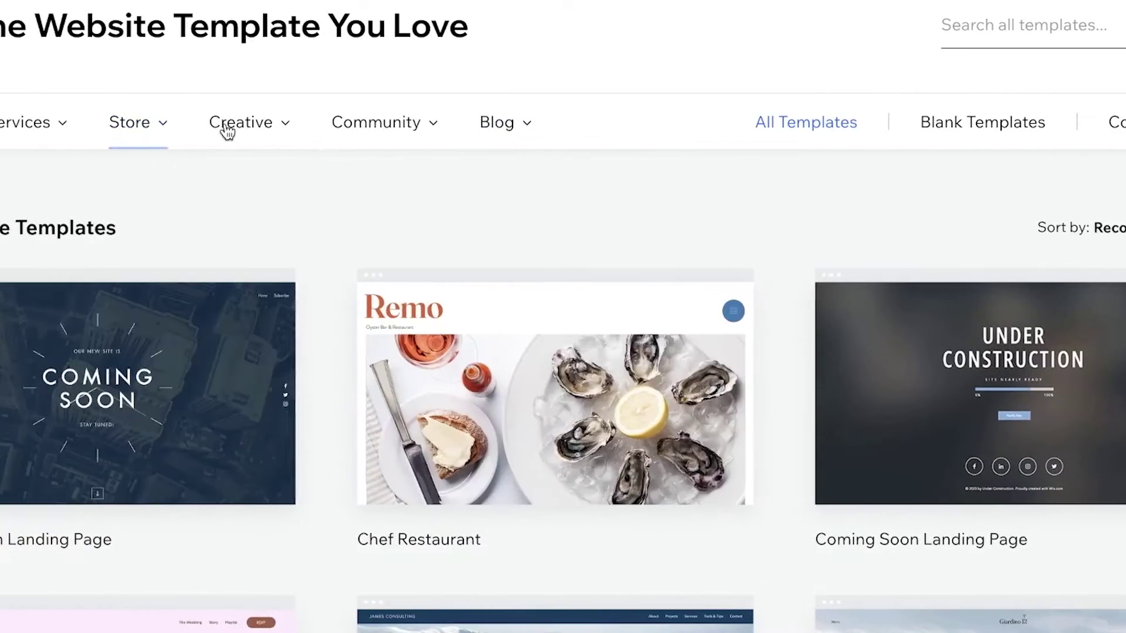
{"action": "mouse_move", "coordinate": [253, 134]}
{"action": "mouse_move", "coordinate": [580, 122]}
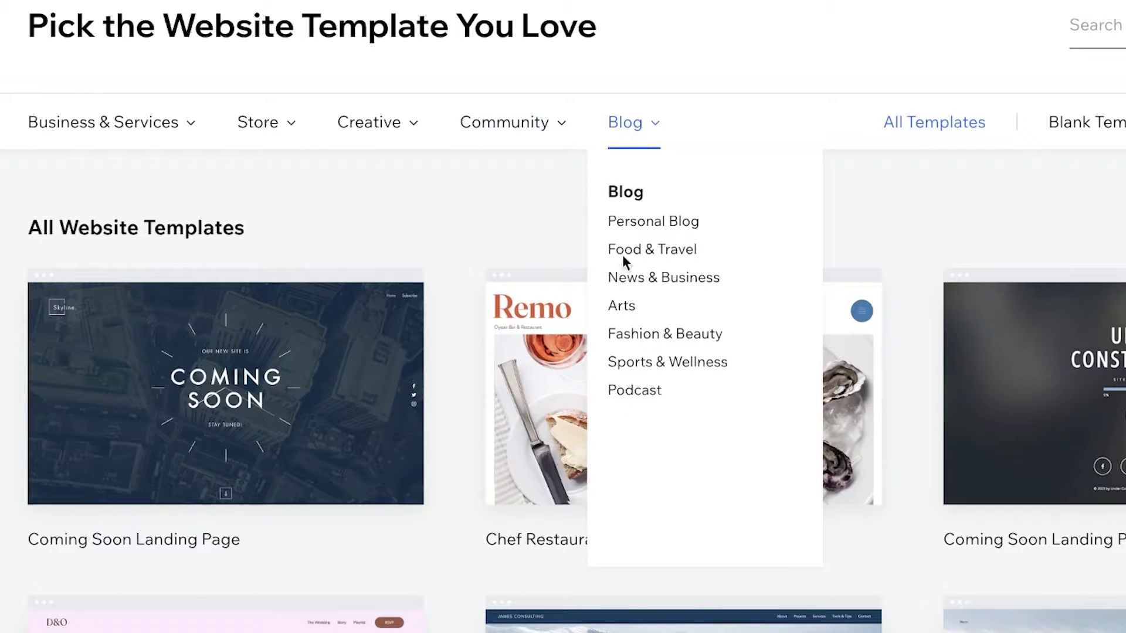
{"action": "left_click", "coordinate": [625, 333]}
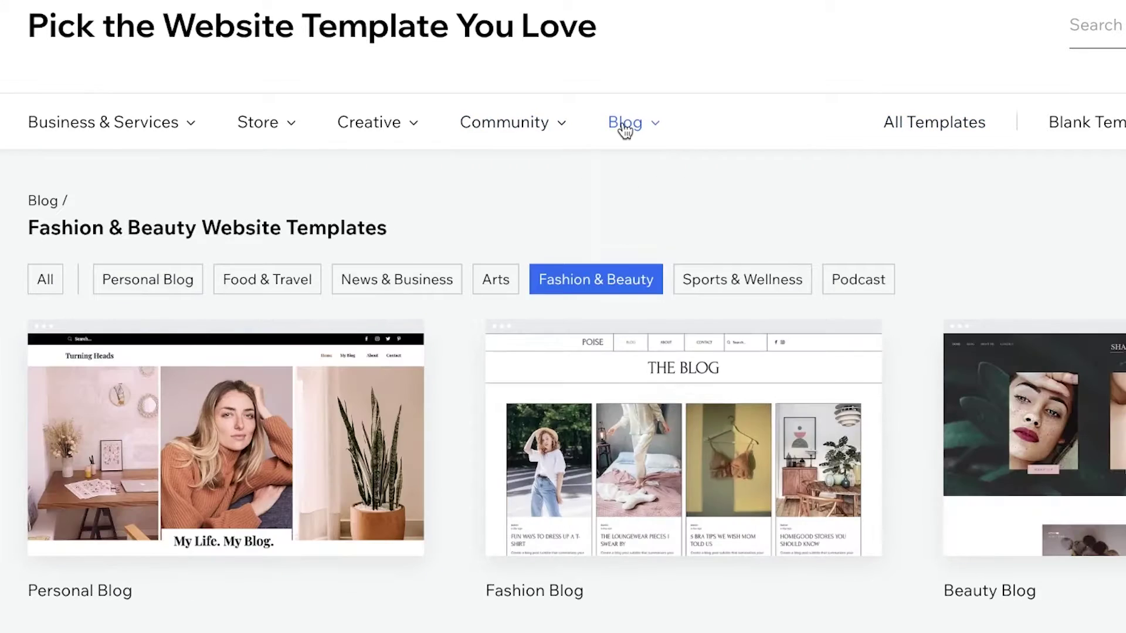
{"action": "mouse_move", "coordinate": [625, 128]}
{"action": "left_click", "coordinate": [638, 336]}
Step: Browse the Fashion & Beauty templates and open the Beauty Blog template, Shades of Pink, for editing
{"action": "scroll", "coordinate": [762, 156], "scroll_direction": "down", "scroll_amount": 12}
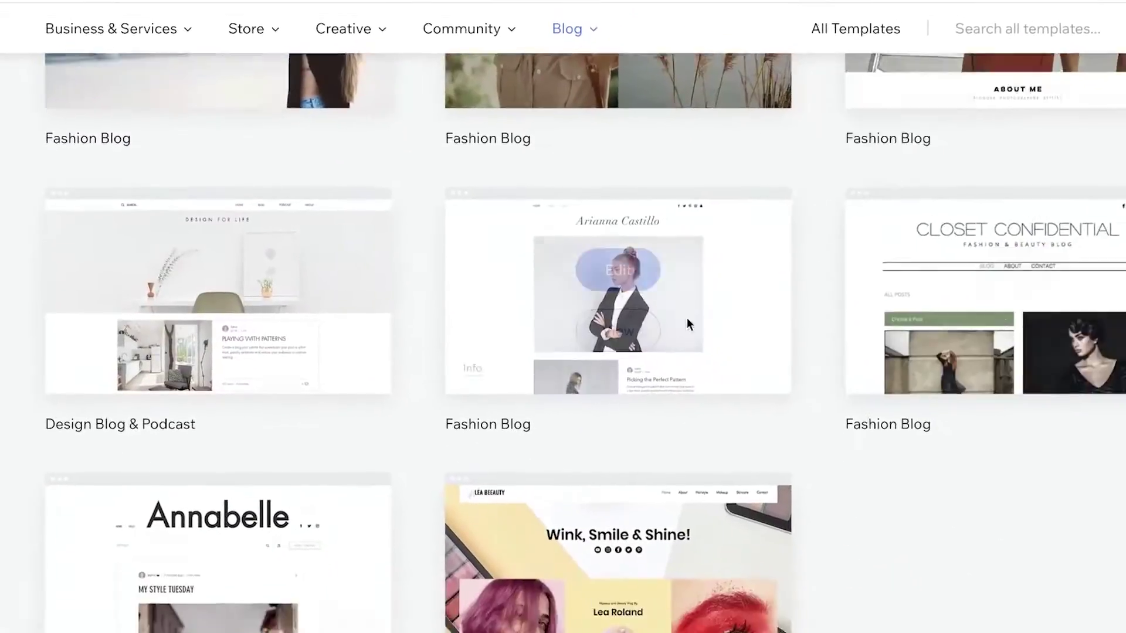
{"action": "scroll", "coordinate": [688, 318], "scroll_direction": "down", "scroll_amount": 5}
{"action": "scroll", "coordinate": [876, 246], "scroll_direction": "up", "scroll_amount": 3}
{"action": "scroll", "coordinate": [1093, 286], "scroll_direction": "up", "scroll_amount": 6}
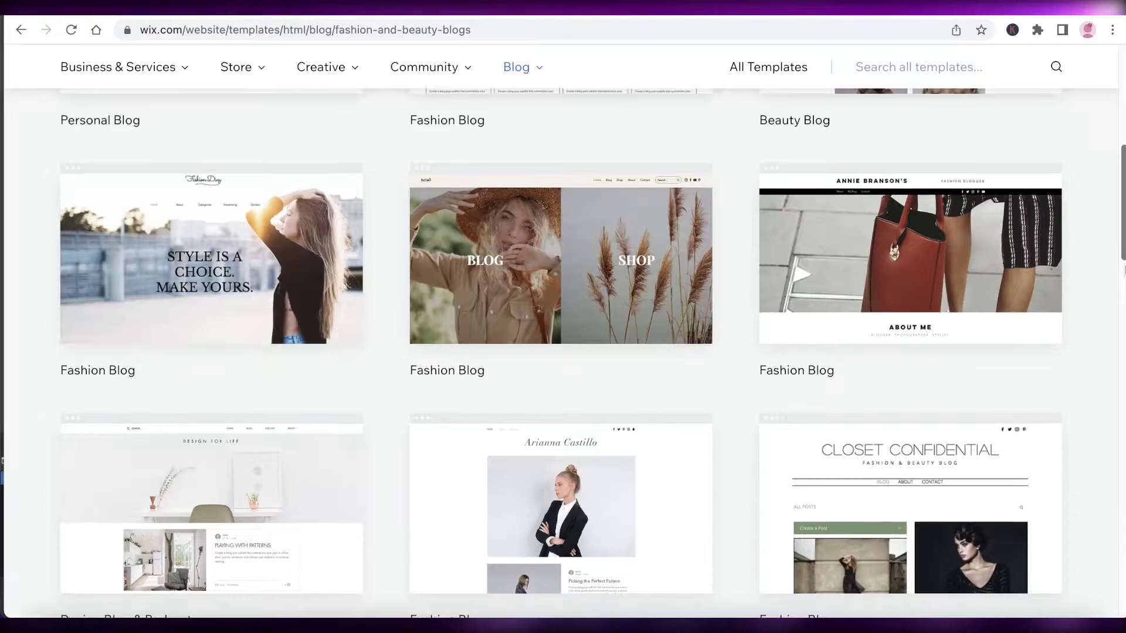
{"action": "scroll", "coordinate": [1043, 259], "scroll_direction": "up", "scroll_amount": 4}
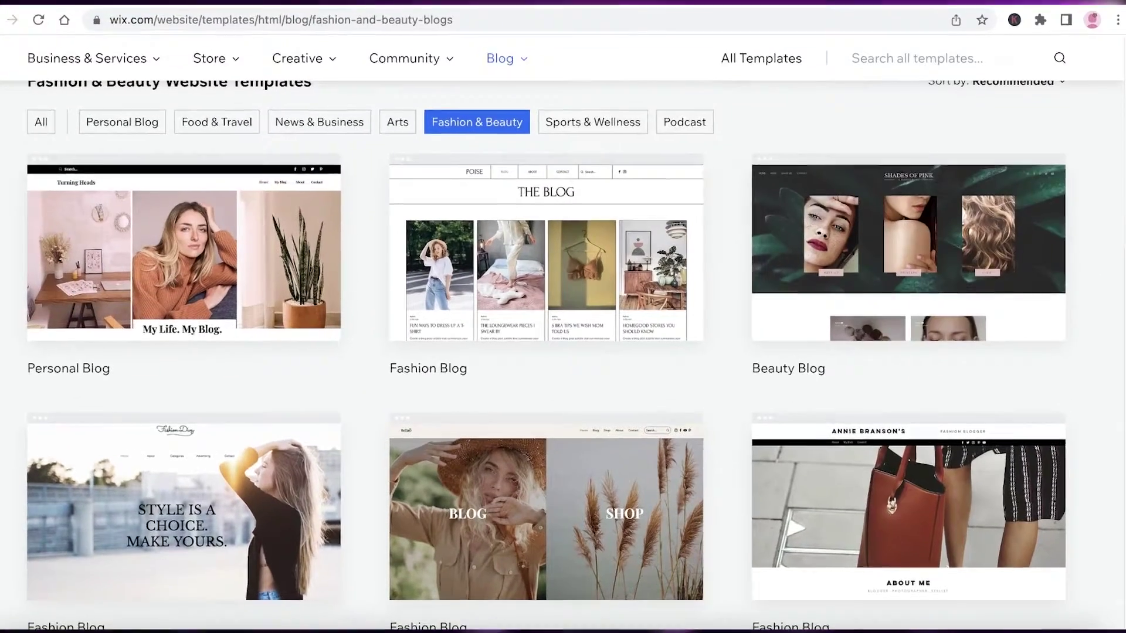
{"action": "mouse_move", "coordinate": [1004, 215]}
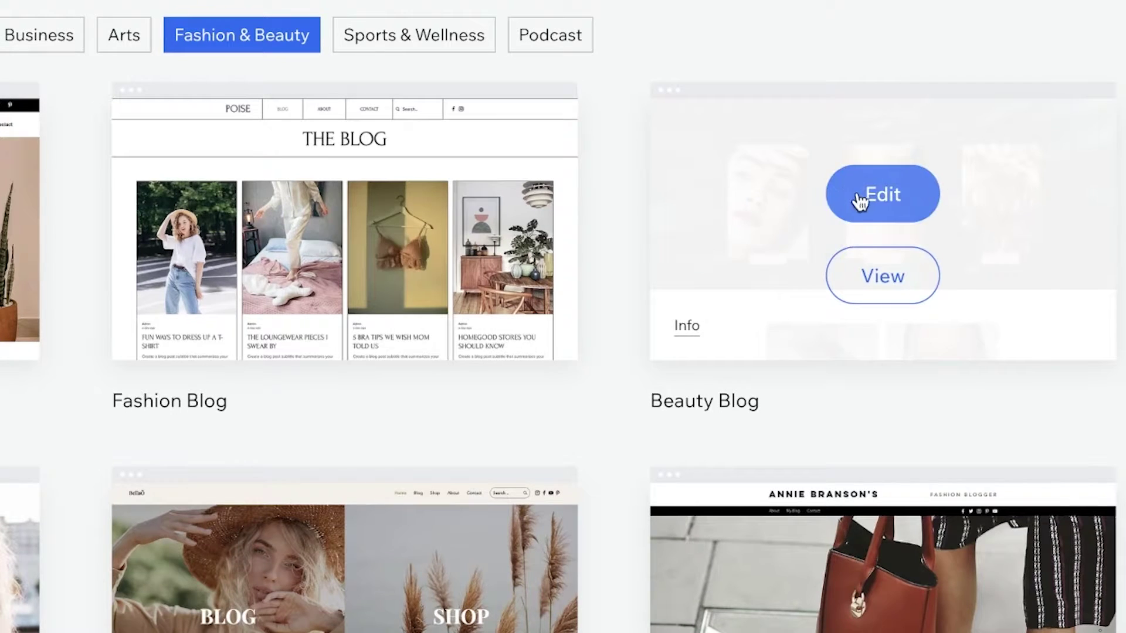
{"action": "left_click", "coordinate": [861, 199]}
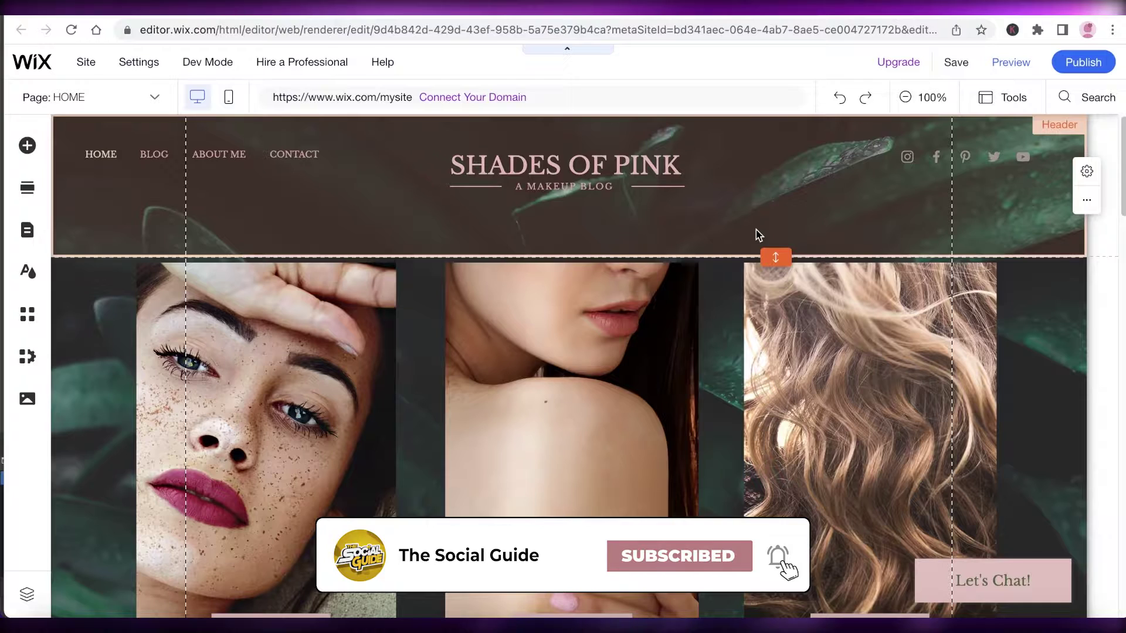
Step: Look over the template's home page and select the SHADES OF PINK title in the header
{"action": "scroll", "coordinate": [673, 281], "scroll_direction": "down", "scroll_amount": 5}
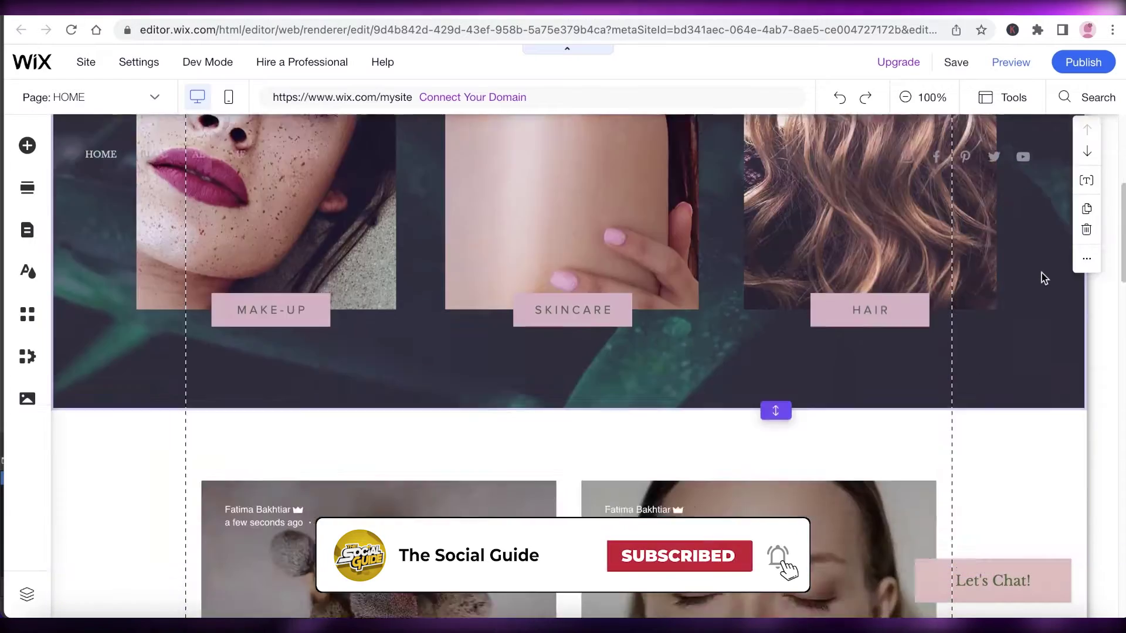
{"action": "scroll", "coordinate": [1041, 273], "scroll_direction": "up", "scroll_amount": 5}
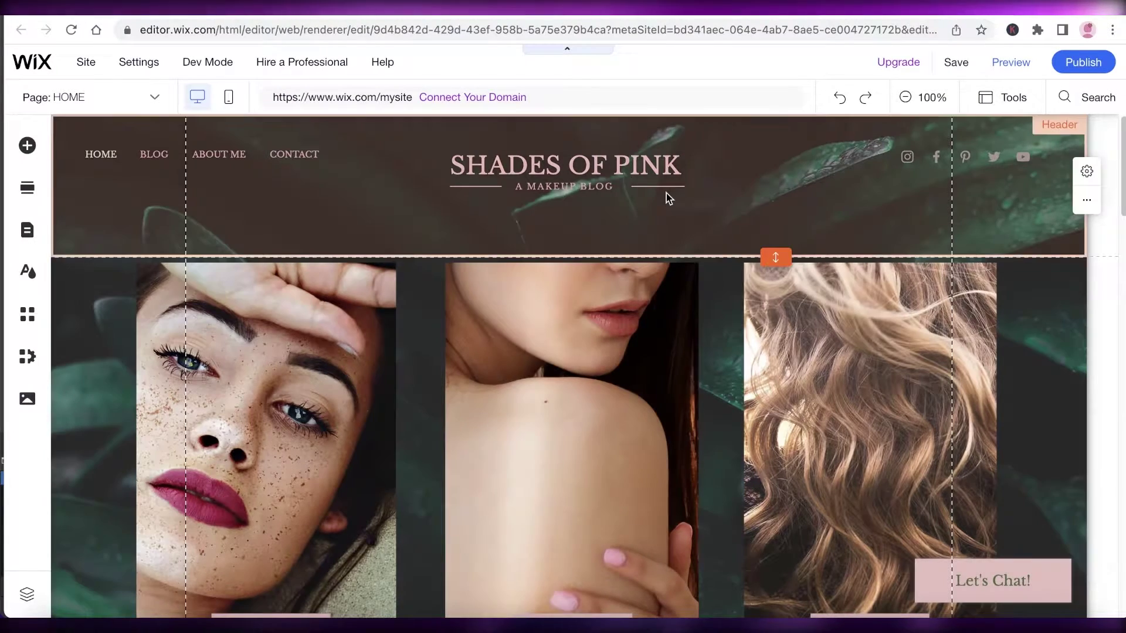
{"action": "left_click", "coordinate": [646, 191]}
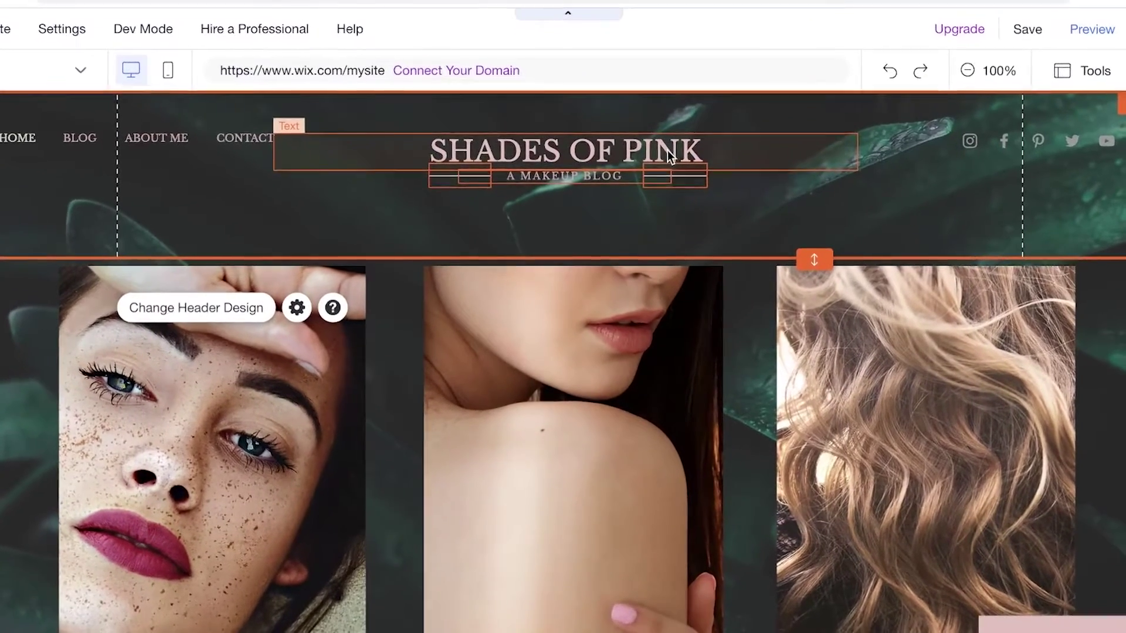
{"action": "left_click", "coordinate": [657, 157]}
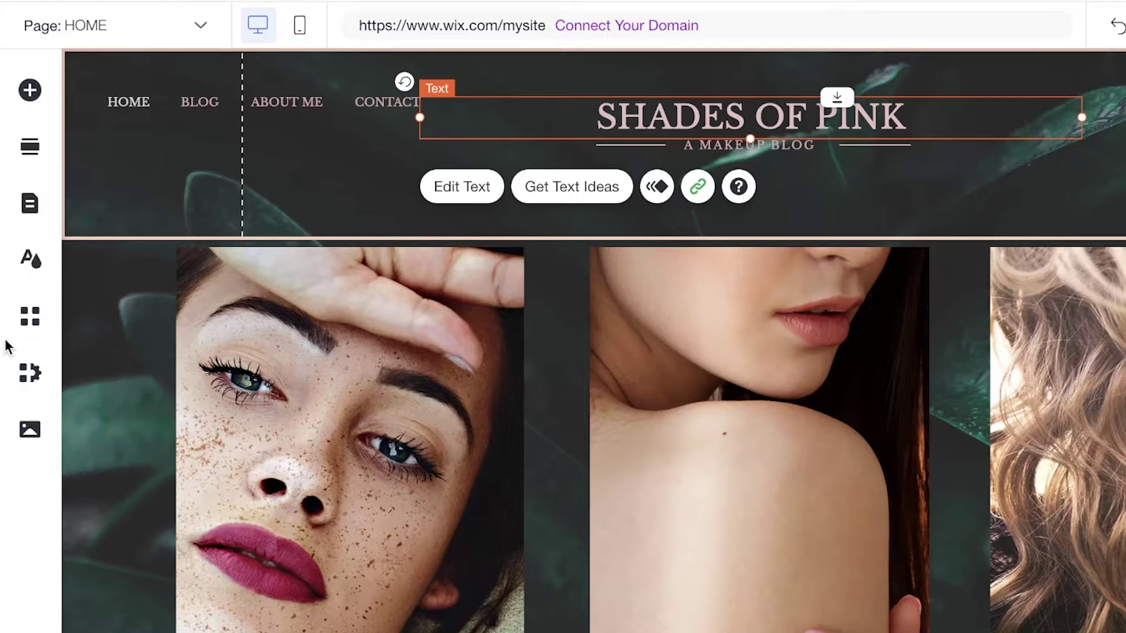
Step: Examine the available store elements, section templates and site pages, and look through the home page down to its footer
{"action": "left_click", "coordinate": [31, 89]}
{"action": "left_click", "coordinate": [82, 576]}
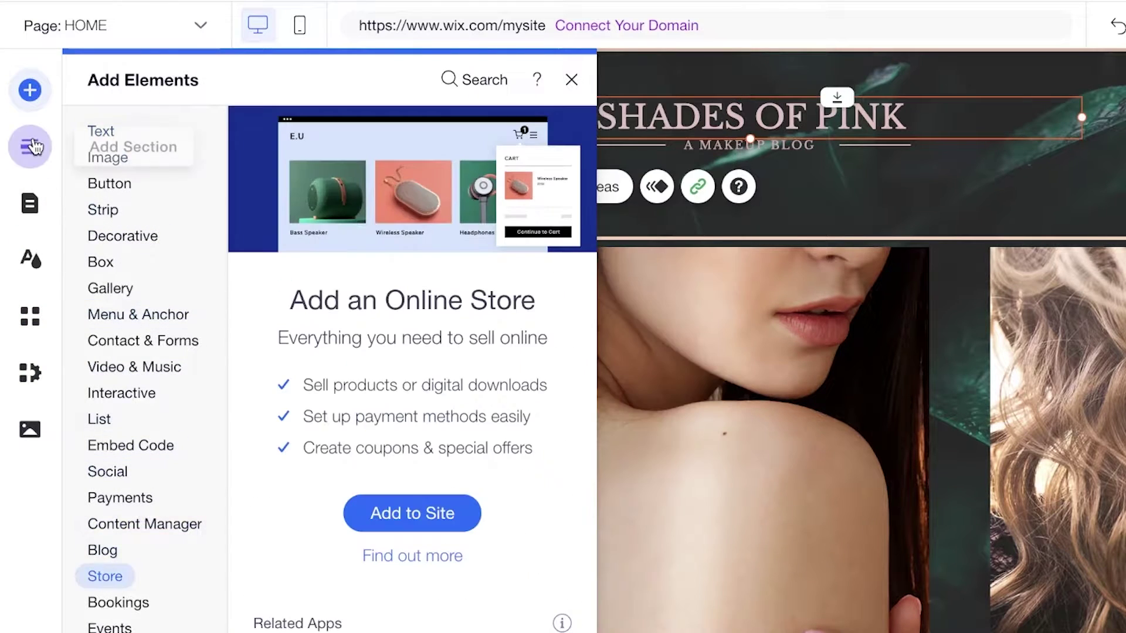
{"action": "left_click", "coordinate": [30, 146]}
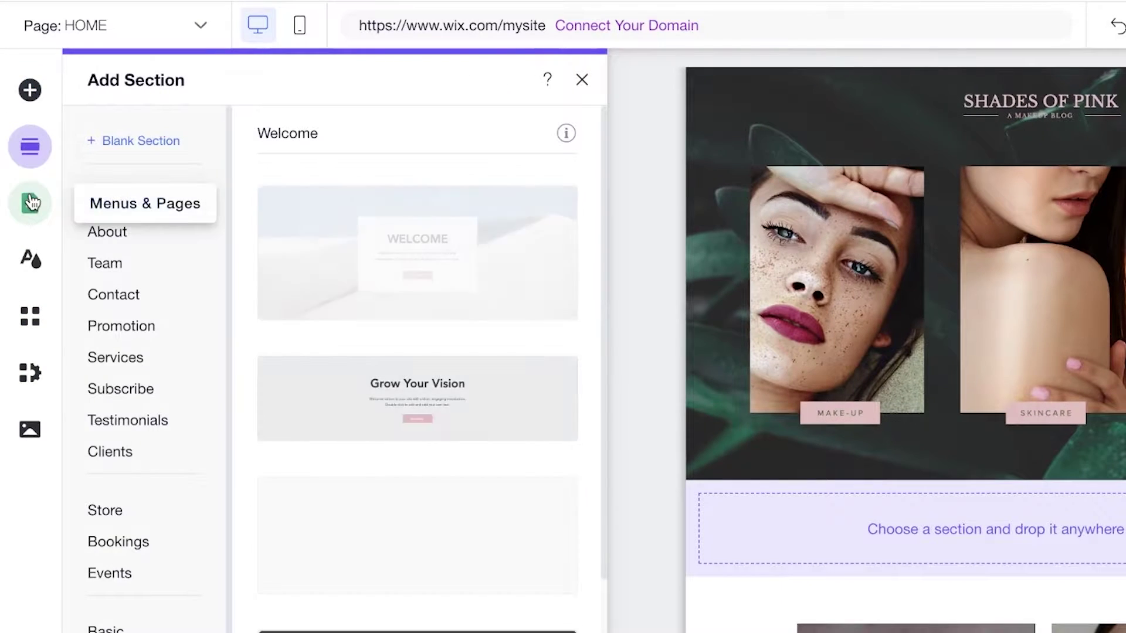
{"action": "left_click", "coordinate": [31, 203]}
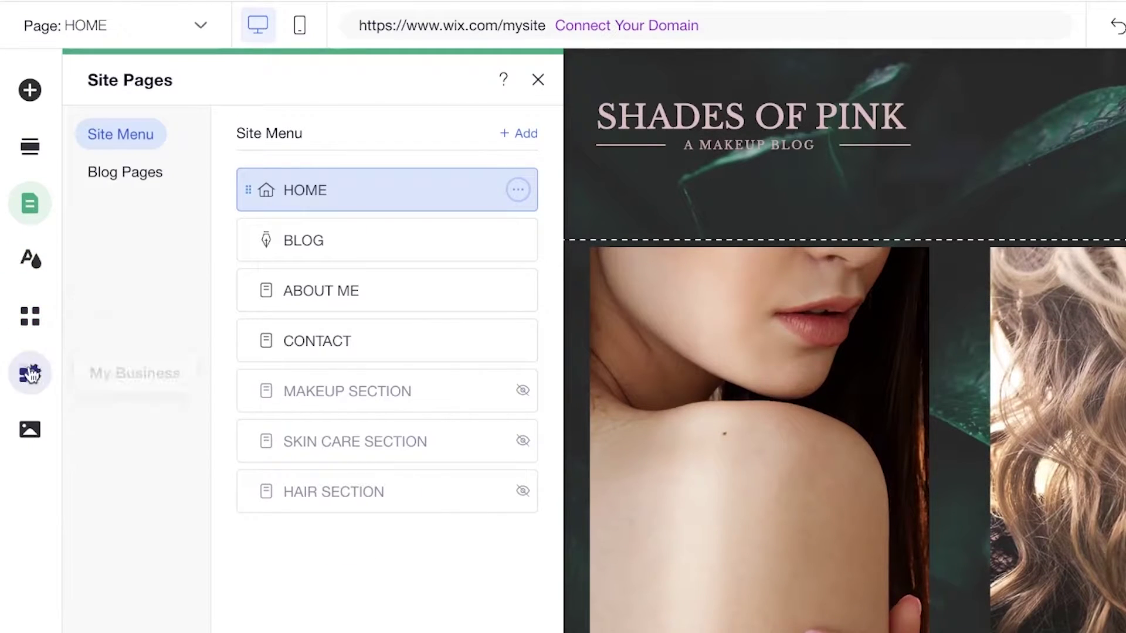
{"action": "left_click", "coordinate": [530, 85]}
{"action": "scroll", "coordinate": [939, 222], "scroll_direction": "down", "scroll_amount": 15}
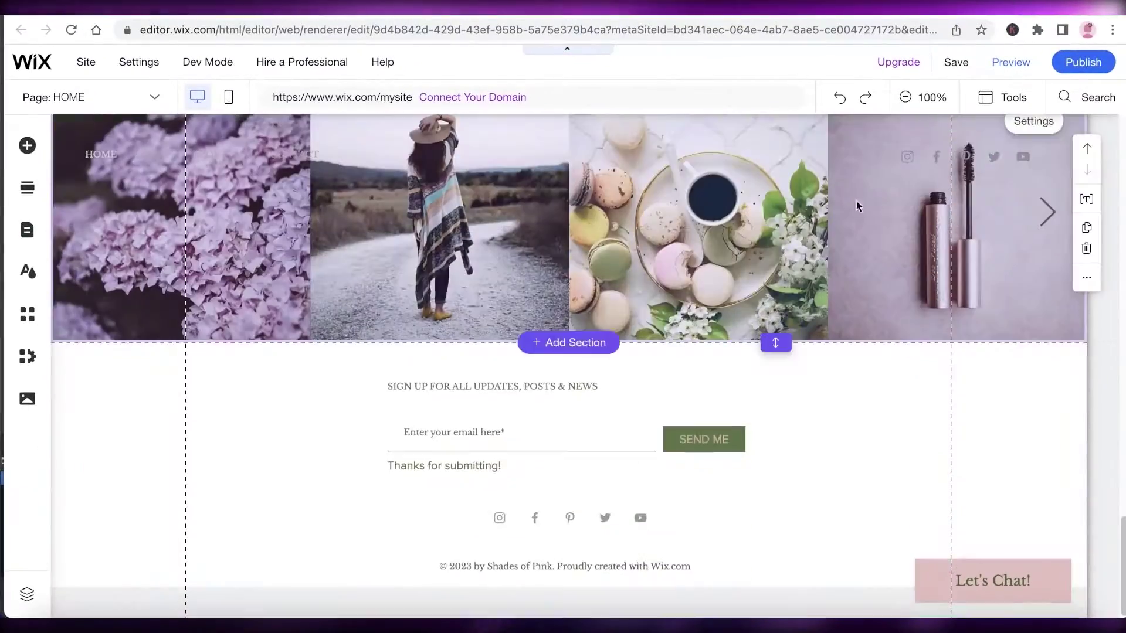
{"action": "scroll", "coordinate": [73, 130], "scroll_direction": "up", "scroll_amount": 10}
Step: Open the site's page management and delete the MAKEUP SECTION page
{"action": "left_click", "coordinate": [85, 99]}
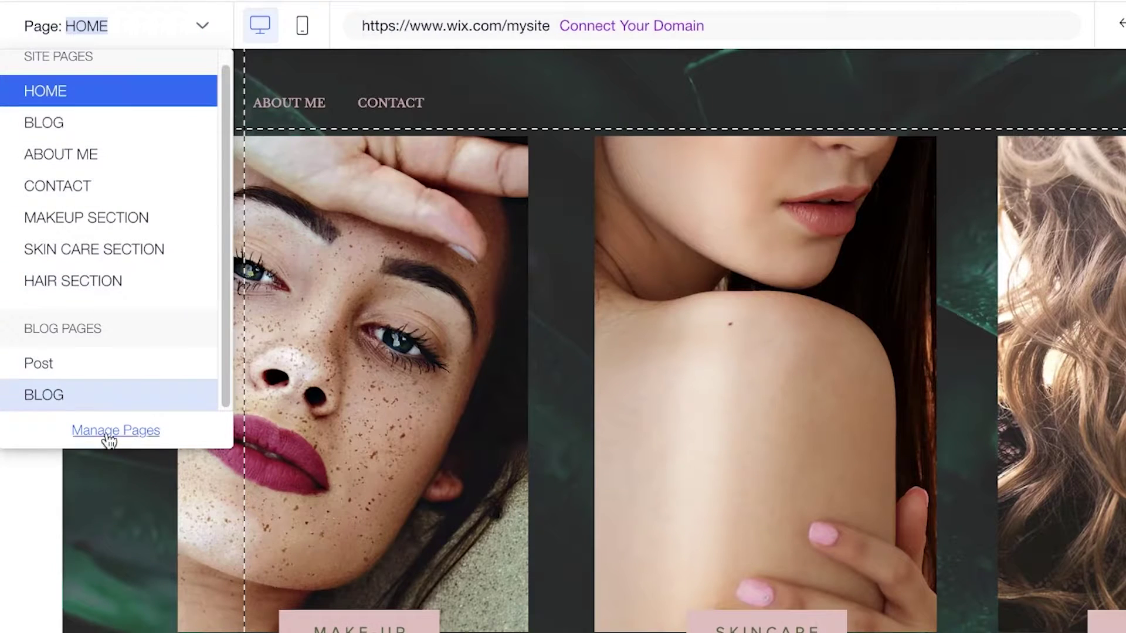
{"action": "left_click", "coordinate": [111, 431]}
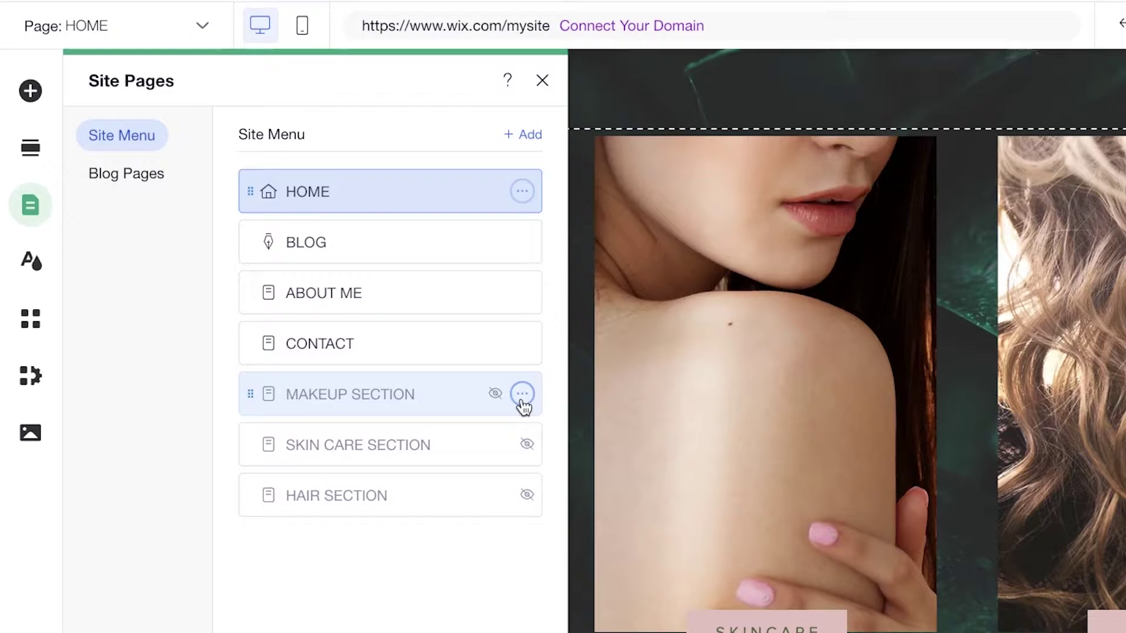
{"action": "left_click", "coordinate": [522, 394]}
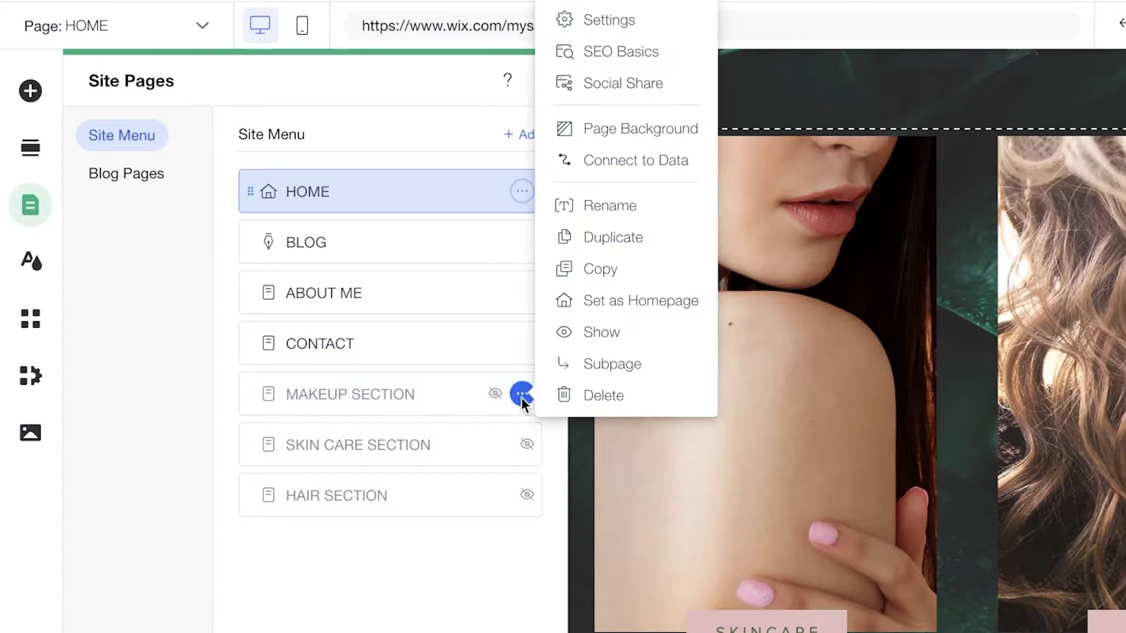
{"action": "left_click", "coordinate": [598, 404]}
{"action": "left_click", "coordinate": [1037, 423]}
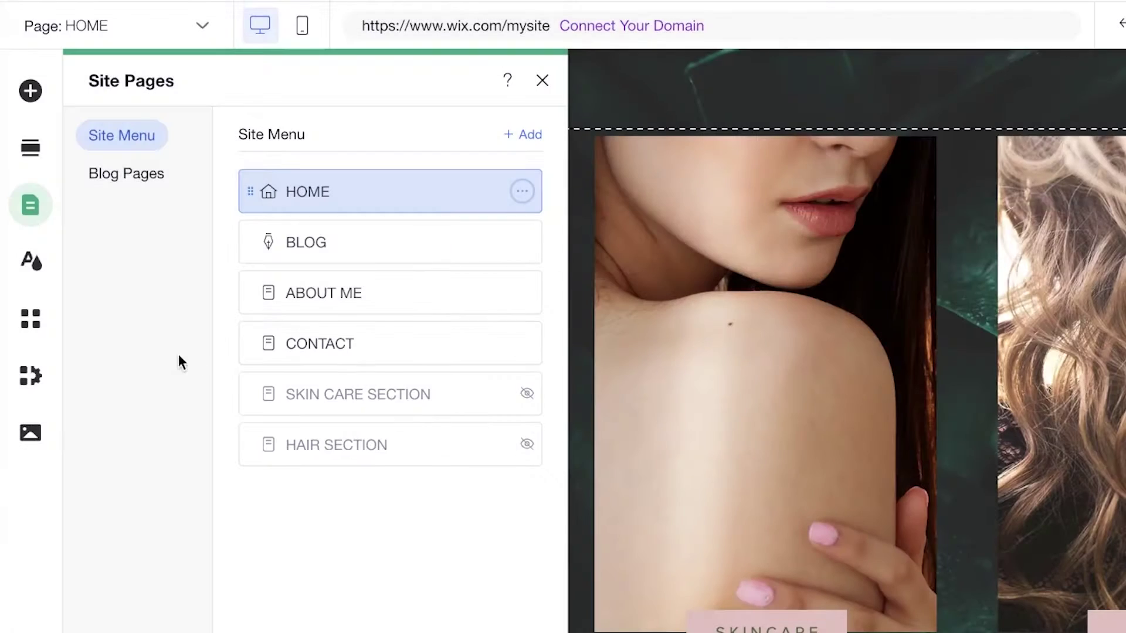
Step: Delete the SKIN CARE SECTION and HAIR SECTION pages from the site menu
{"action": "left_click", "coordinate": [522, 394]}
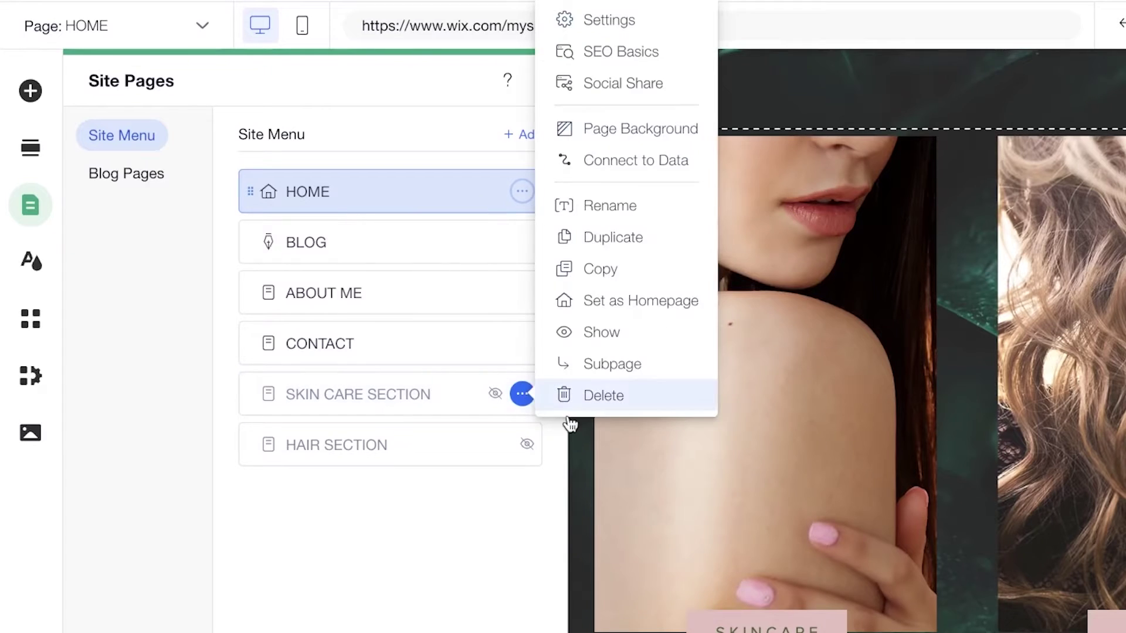
{"action": "left_click", "coordinate": [639, 404]}
{"action": "left_click", "coordinate": [903, 423]}
{"action": "left_click", "coordinate": [522, 393]}
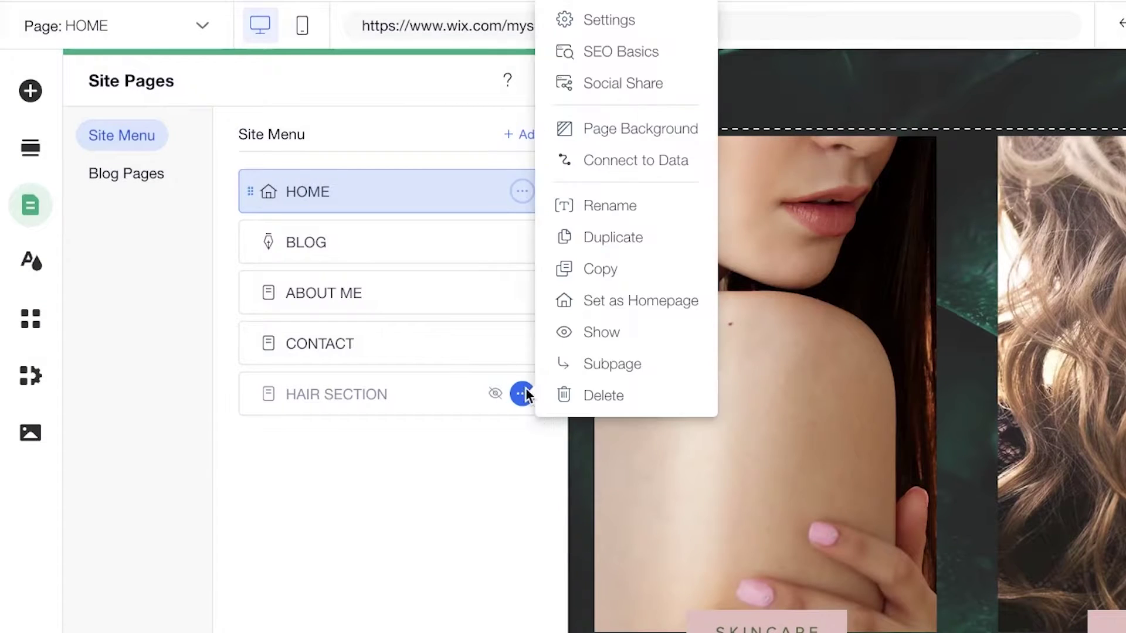
{"action": "left_click", "coordinate": [604, 396]}
{"action": "left_click", "coordinate": [1004, 434]}
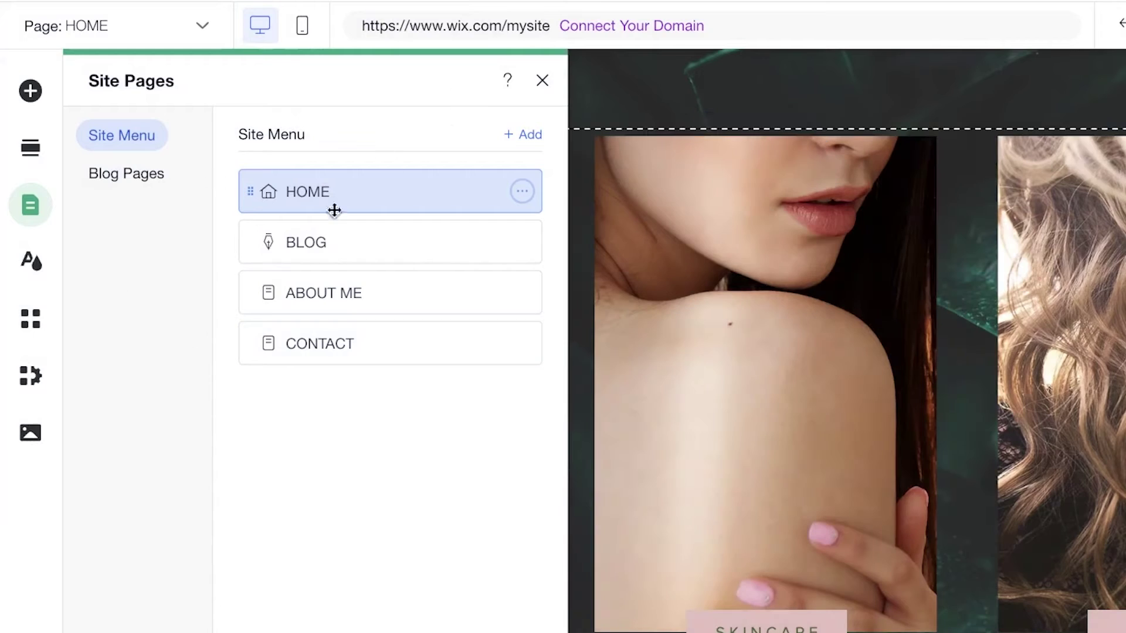
Step: Check the list of blog pages and close the page management
{"action": "left_click", "coordinate": [154, 176]}
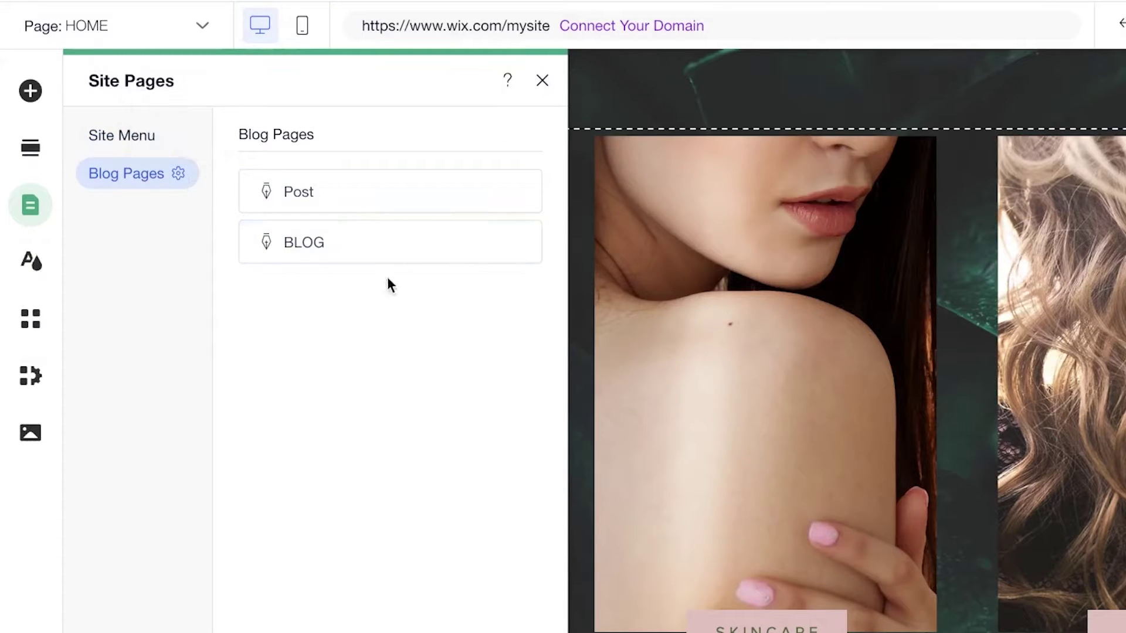
{"action": "left_click", "coordinate": [544, 80]}
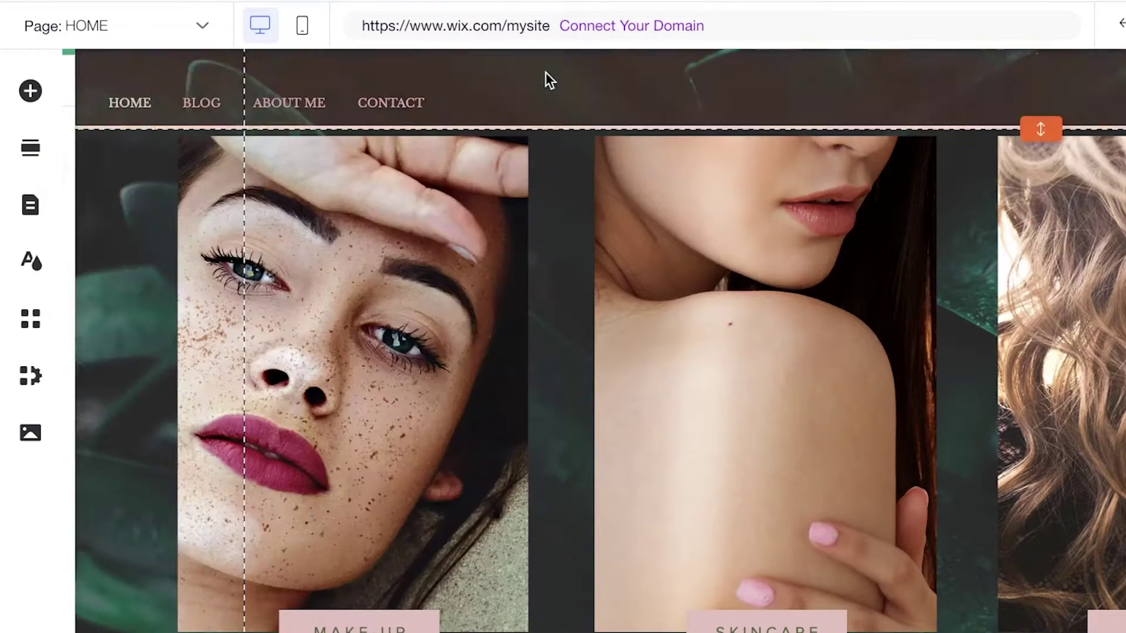
Step: Change the header title to Skin Secrets and the tagline below it to A SKINCARE BLOG
{"action": "scroll", "coordinate": [833, 159], "scroll_direction": "up", "scroll_amount": 1}
{"action": "left_click", "coordinate": [670, 104]}
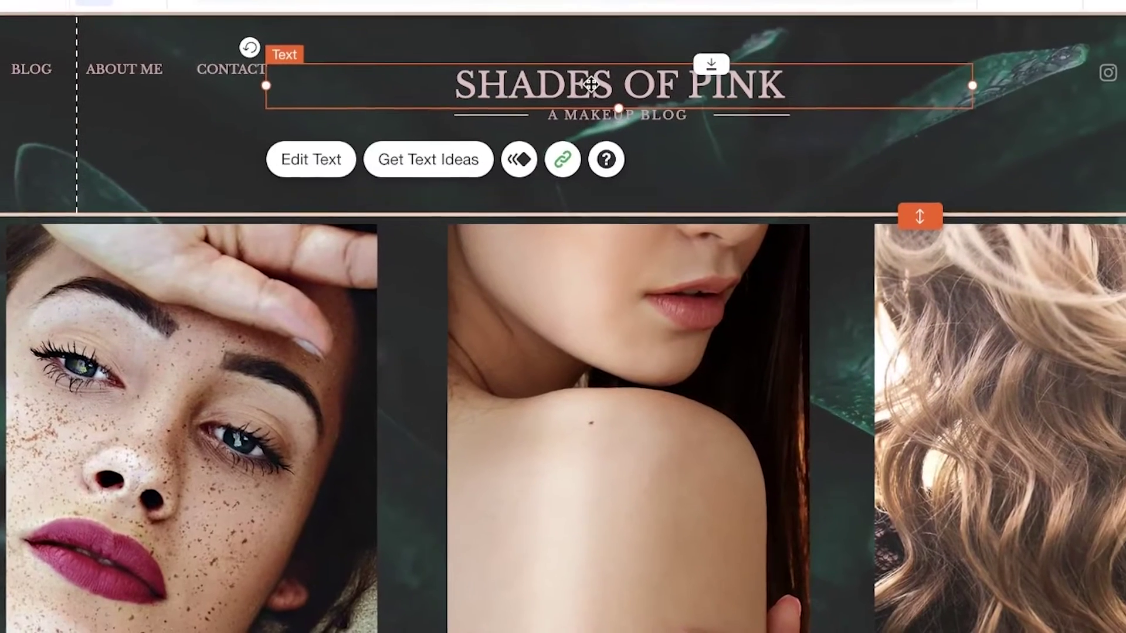
{"action": "double_click", "coordinate": [671, 104]}
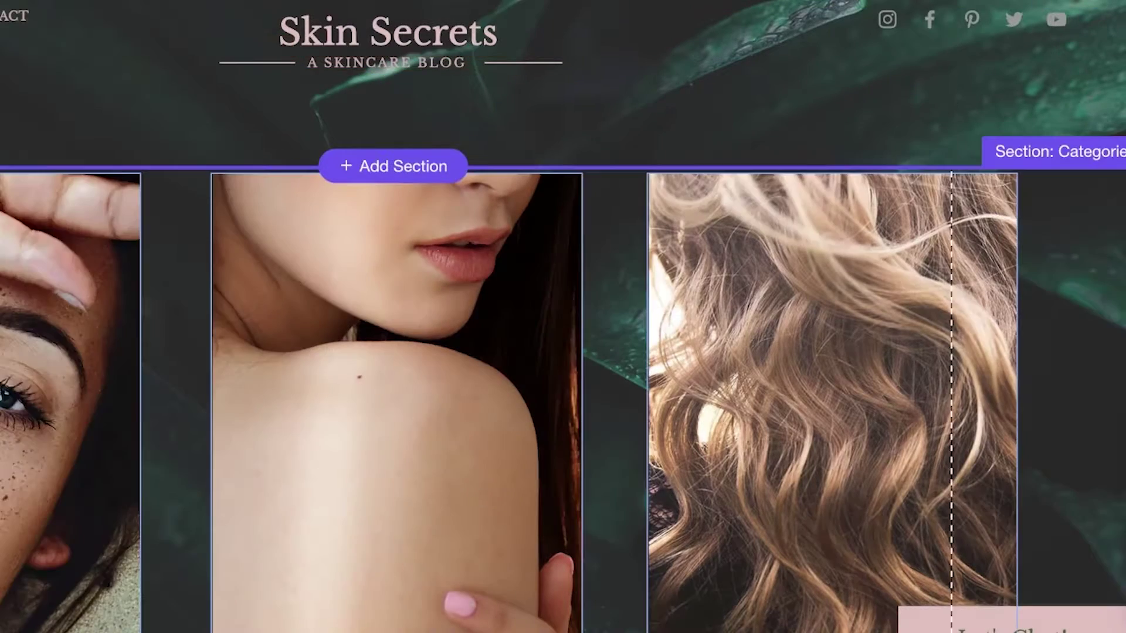
Step: Delete the Categories section with the MAKE-UP, SKINCARE and HAIR images from the home page
{"action": "scroll", "coordinate": [638, 176], "scroll_direction": "down", "scroll_amount": 8}
{"action": "scroll", "coordinate": [246, 294], "scroll_direction": "up", "scroll_amount": 8}
{"action": "scroll", "coordinate": [246, 294], "scroll_direction": "down", "scroll_amount": 10}
{"action": "scroll", "coordinate": [233, 290], "scroll_direction": "up", "scroll_amount": 5}
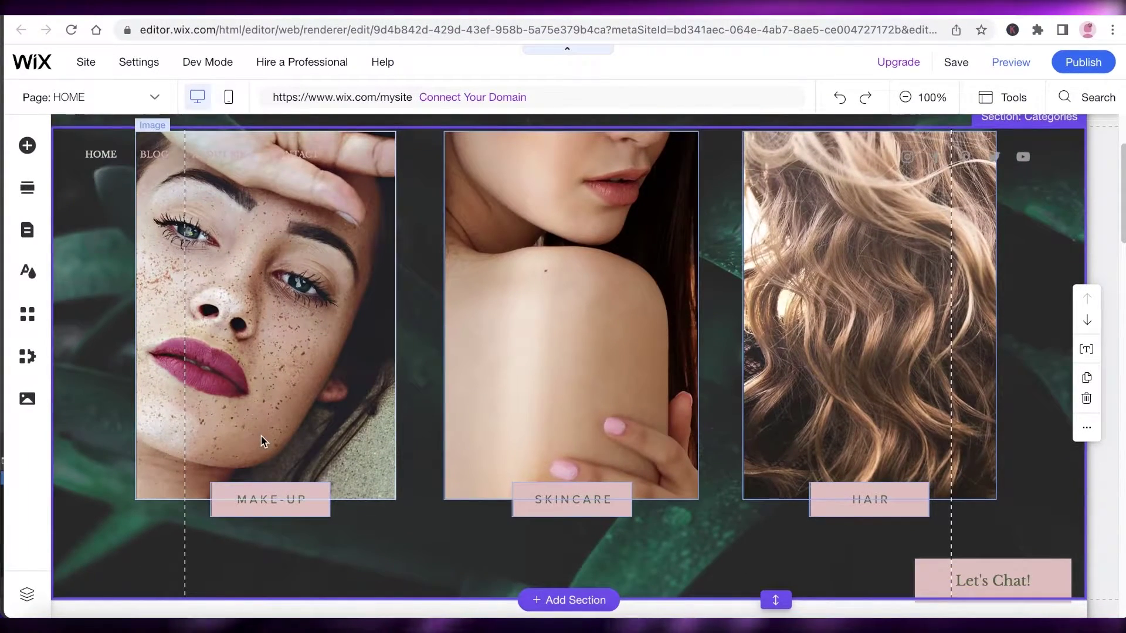
{"action": "scroll", "coordinate": [376, 557], "scroll_direction": "up", "scroll_amount": 1}
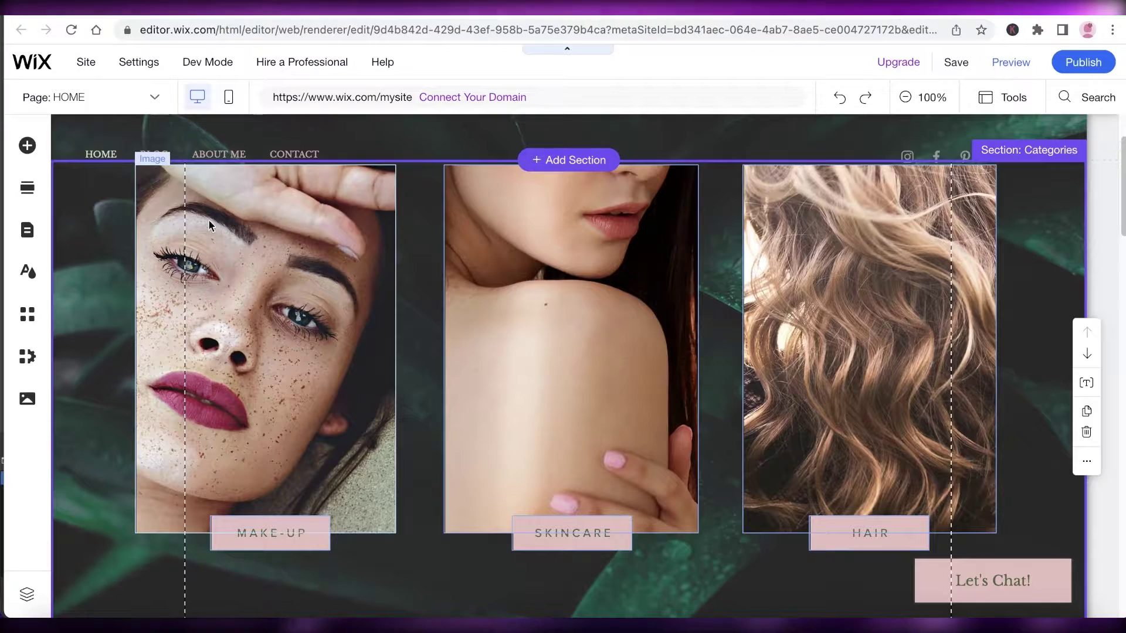
{"action": "left_click", "coordinate": [176, 211]}
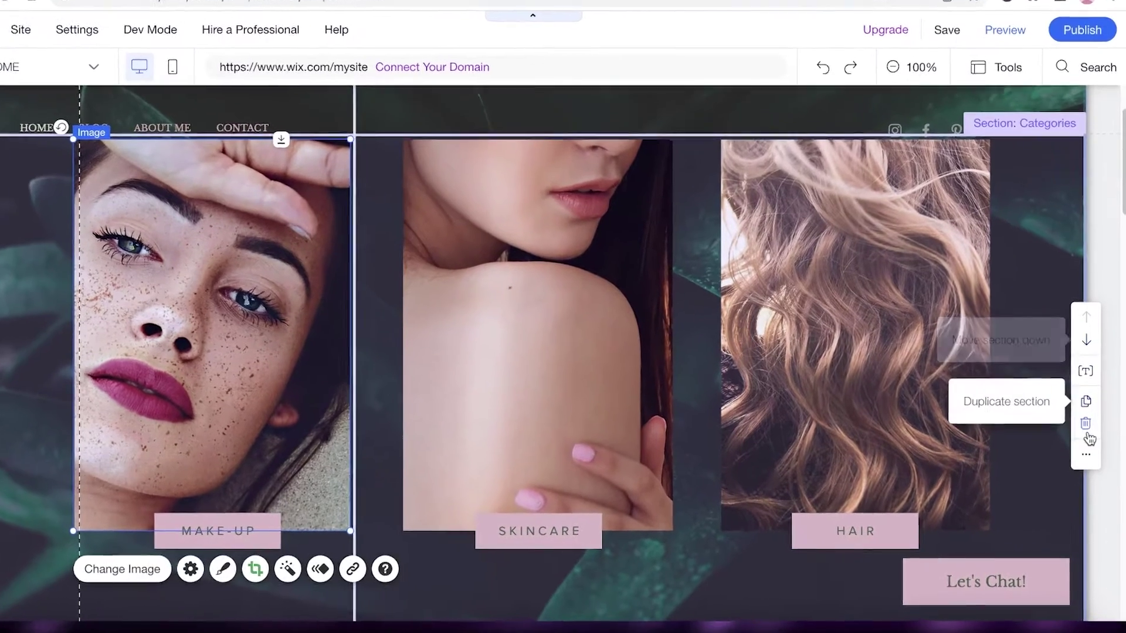
Step: Add the Welcome section template with the dune background and white text box between the header and the blog feed
{"action": "scroll", "coordinate": [1082, 381], "scroll_direction": "down", "scroll_amount": 5}
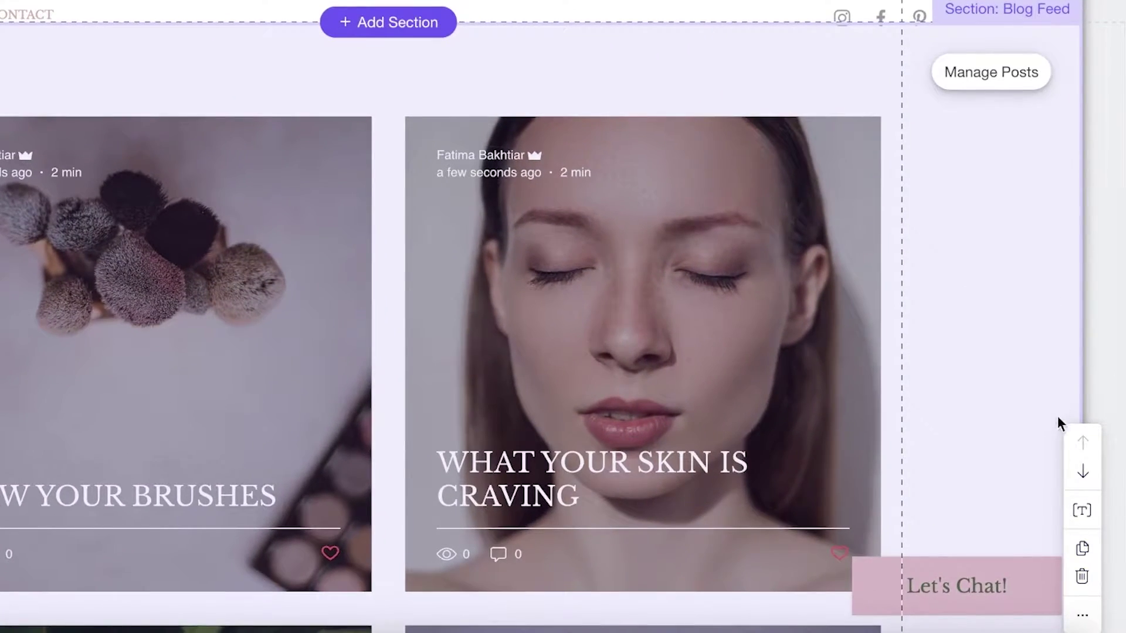
{"action": "scroll", "coordinate": [481, 273], "scroll_direction": "up", "scroll_amount": 2}
{"action": "scroll", "coordinate": [481, 273], "scroll_direction": "down", "scroll_amount": 15}
{"action": "scroll", "coordinate": [432, 305], "scroll_direction": "up", "scroll_amount": 12}
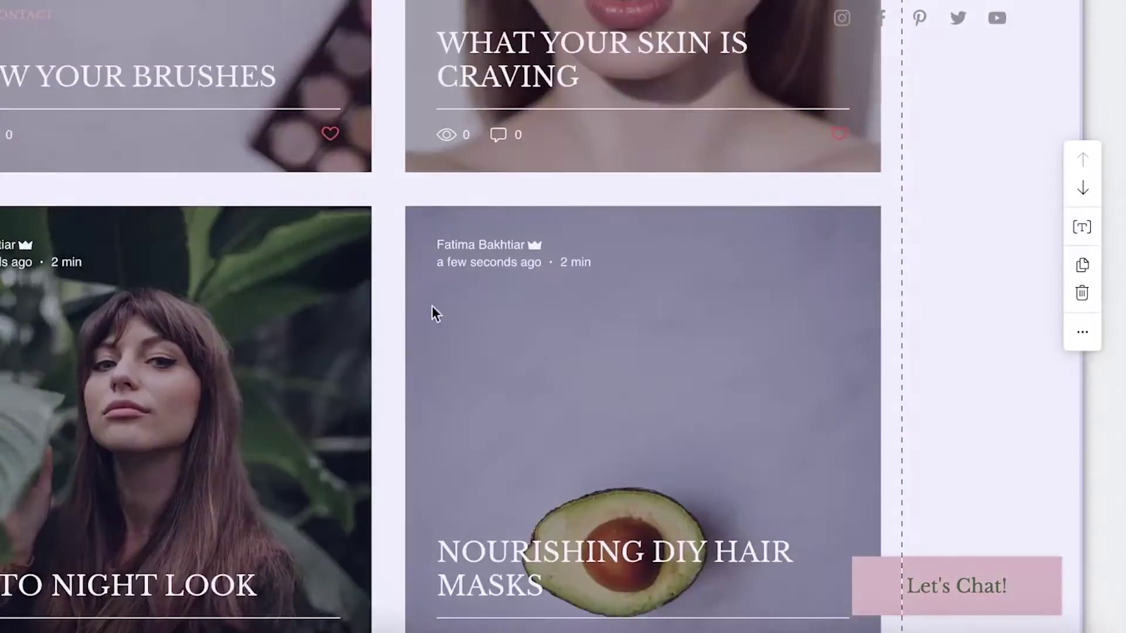
{"action": "scroll", "coordinate": [410, 299], "scroll_direction": "down", "scroll_amount": 10}
{"action": "scroll", "coordinate": [862, 272], "scroll_direction": "up", "scroll_amount": 15}
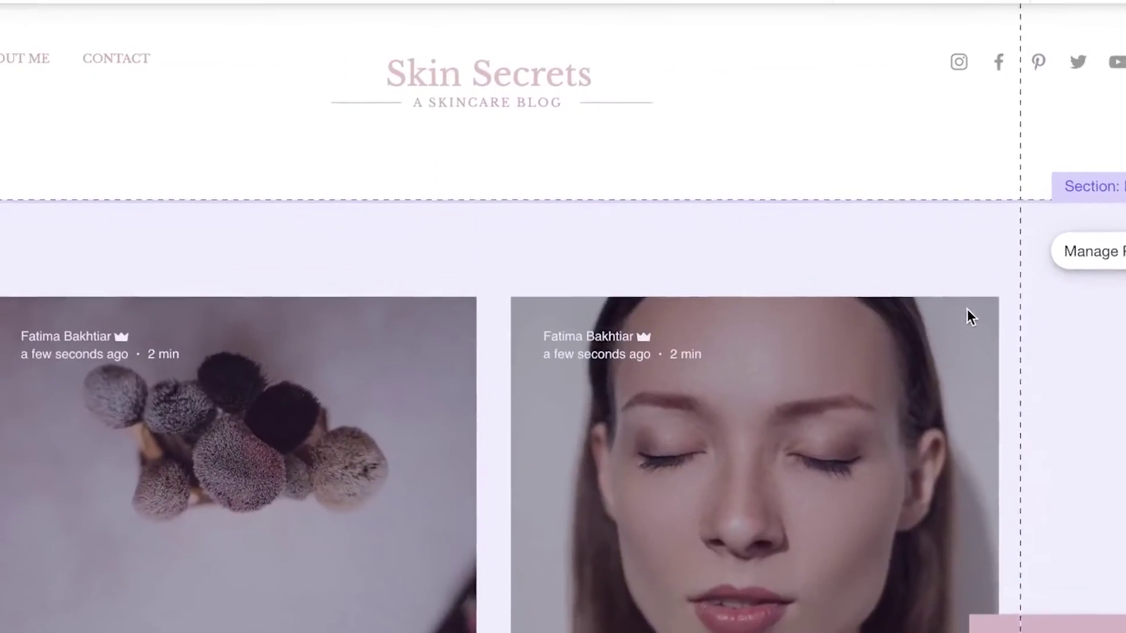
{"action": "mouse_move", "coordinate": [504, 224]}
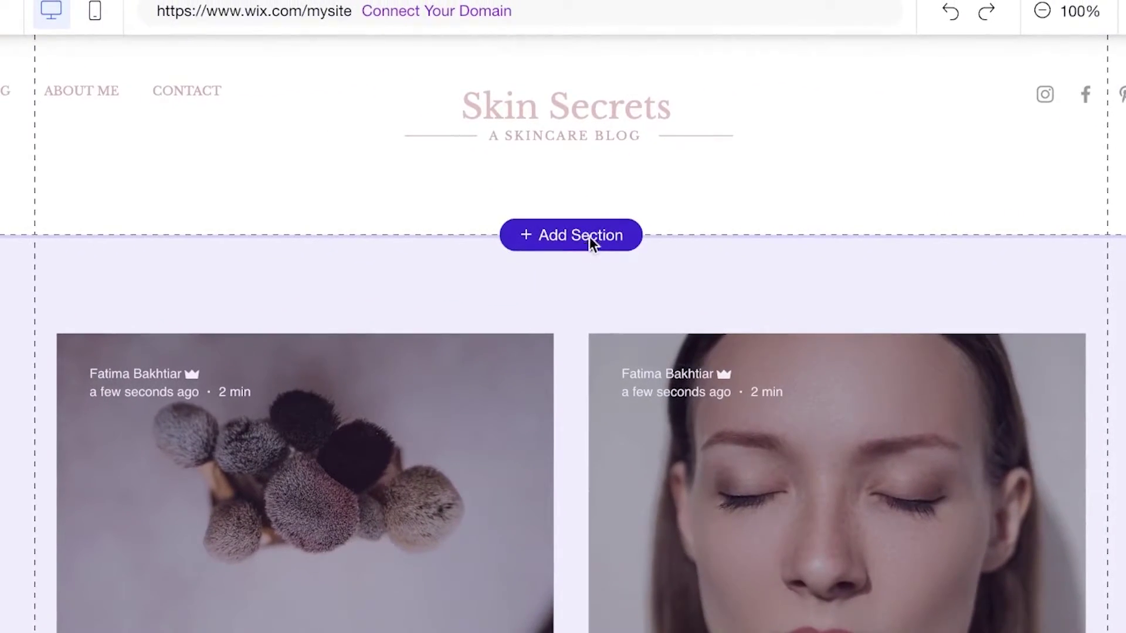
{"action": "left_click", "coordinate": [589, 237]}
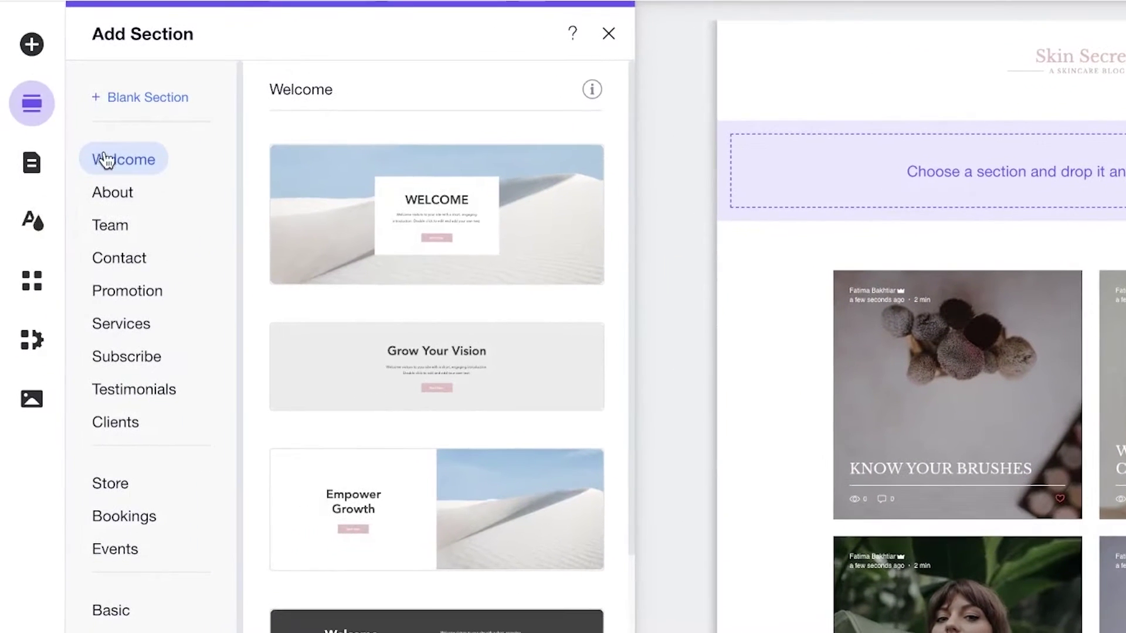
{"action": "scroll", "coordinate": [359, 449], "scroll_direction": "down", "scroll_amount": 3}
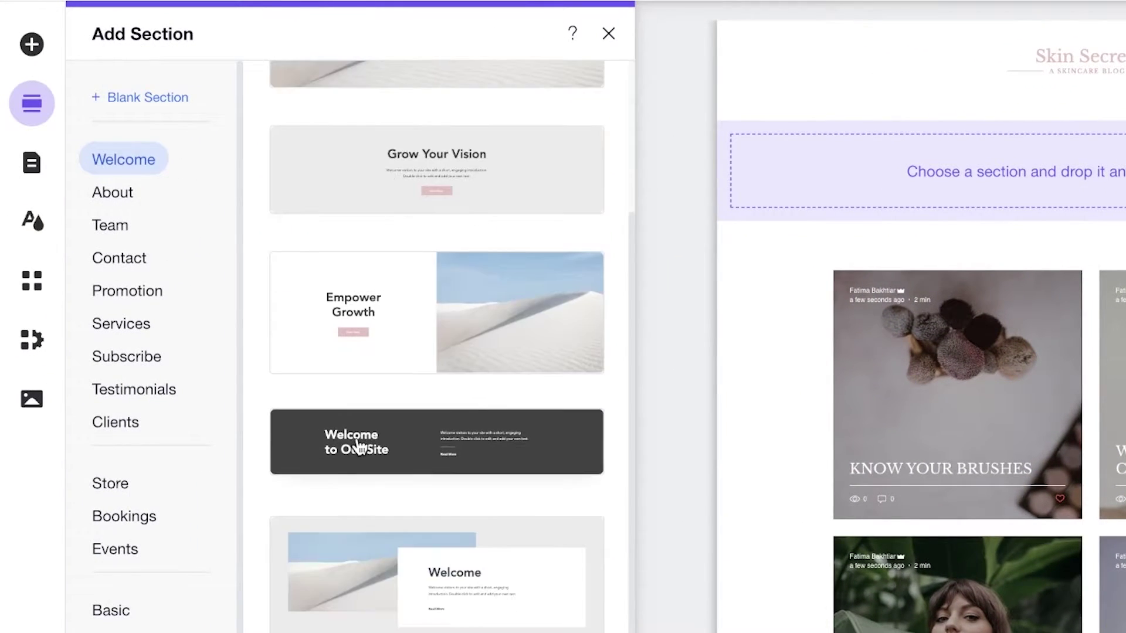
{"action": "scroll", "coordinate": [374, 218], "scroll_direction": "up", "scroll_amount": 3}
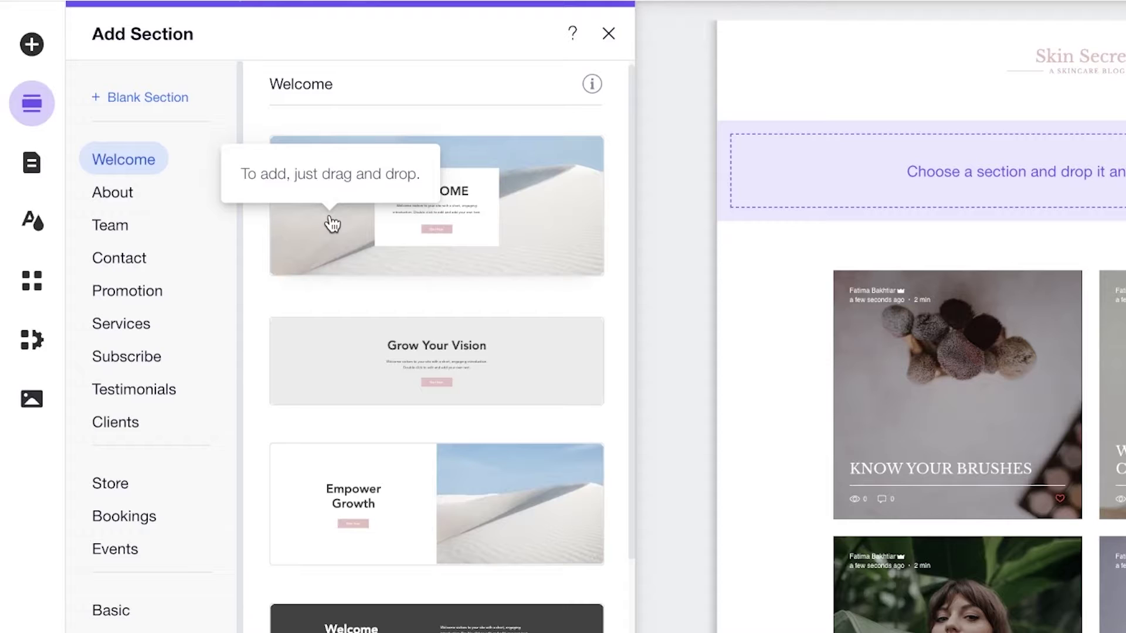
{"action": "left_click", "coordinate": [357, 215]}
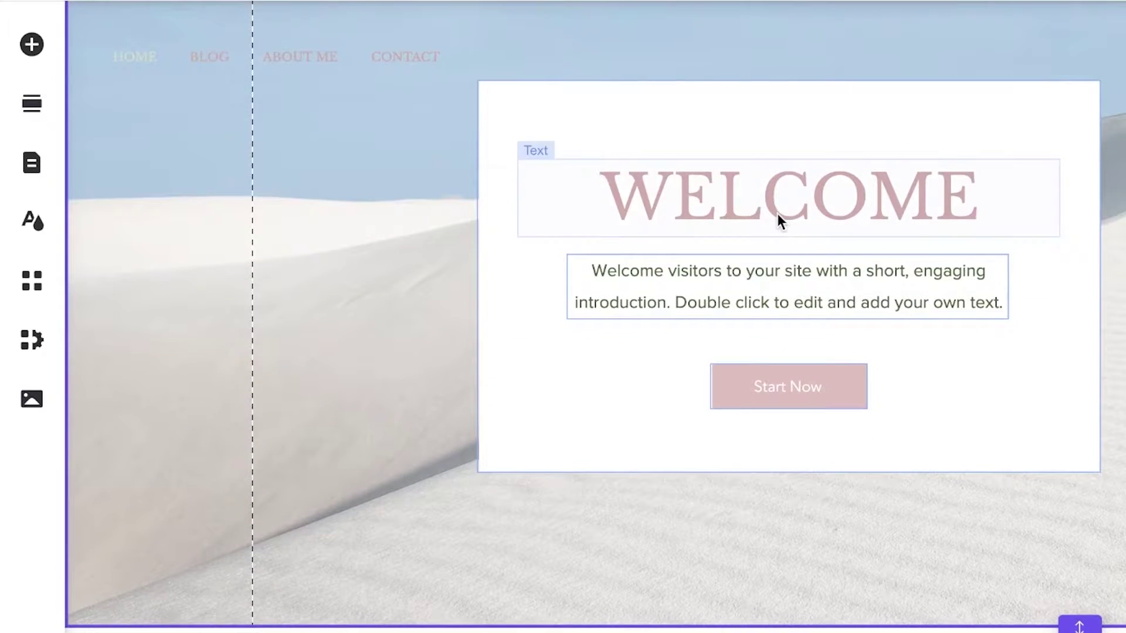
Step: Delete the Start Now button and move the white WELCOME box toward the section's left side, to about x 59, y 327
{"action": "left_click", "coordinate": [776, 213]}
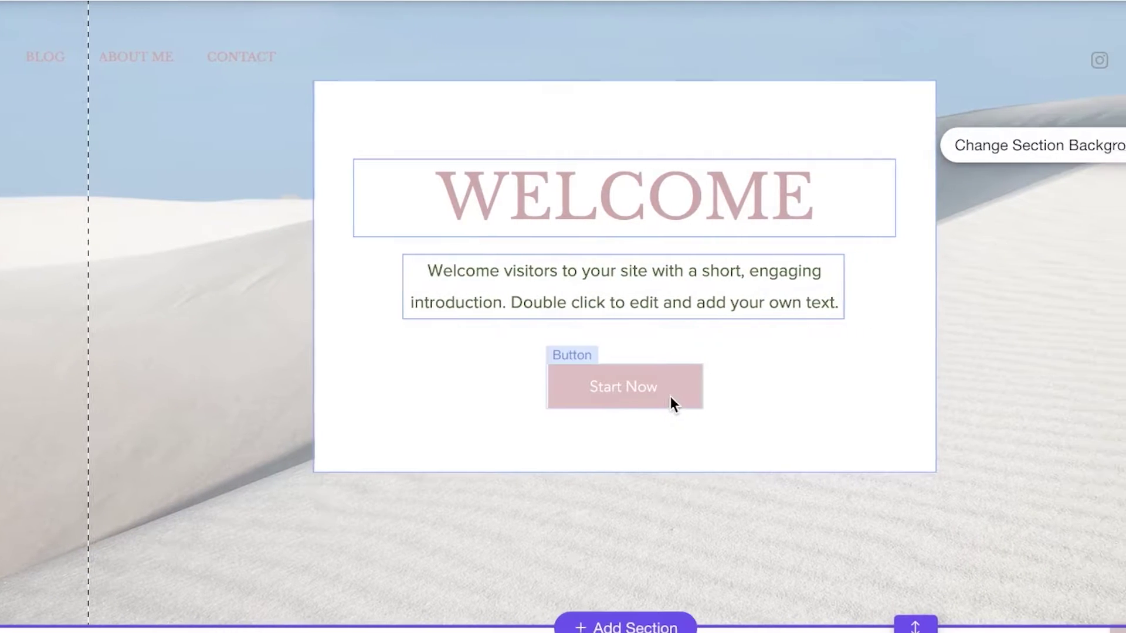
{"action": "left_click", "coordinate": [833, 397]}
{"action": "key", "text": "Delete"}
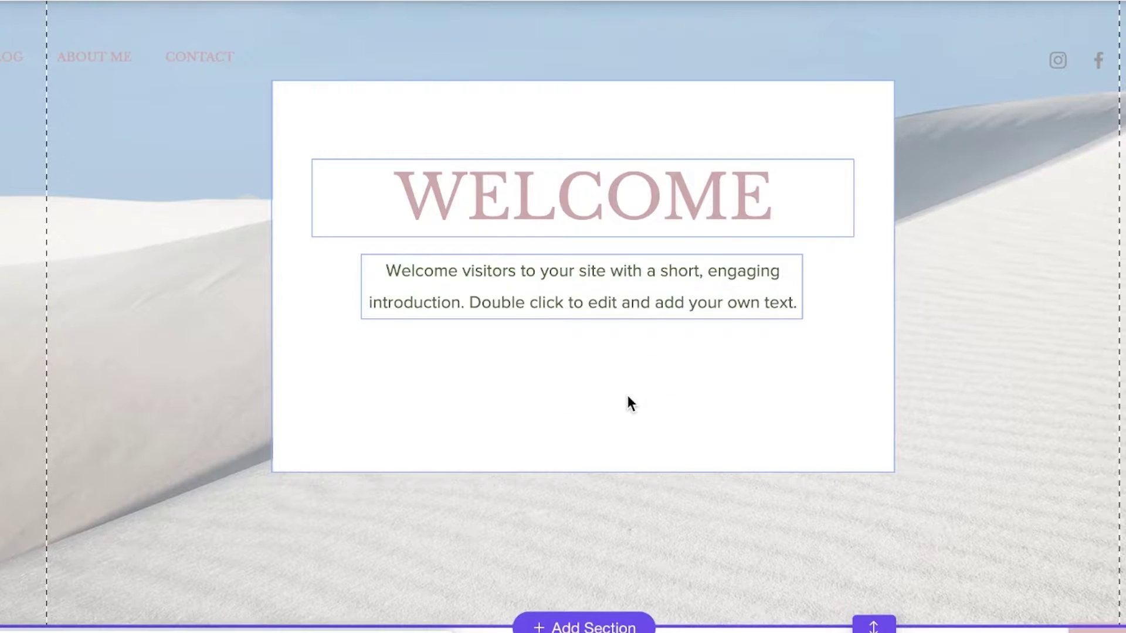
{"action": "left_click_drag", "start_coordinate": [976, 477], "coordinate": [598, 118]}
{"action": "left_click_drag", "start_coordinate": [596, 179], "coordinate": [449, 176]}
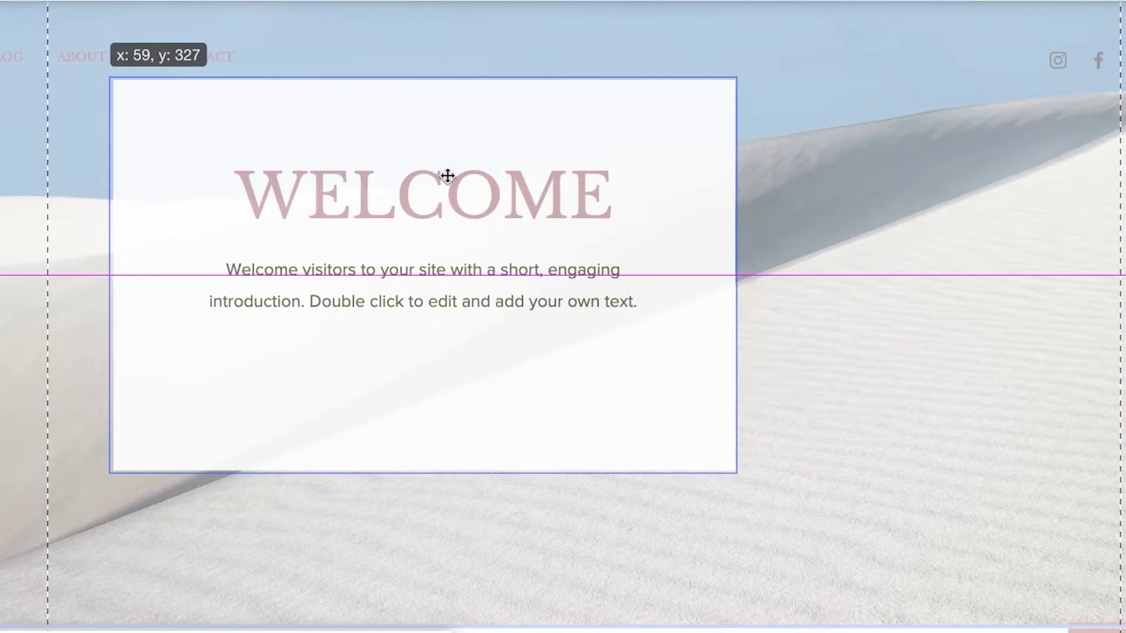
Step: Open the image choices for the Welcome section's background and search the Wix media for skin
{"action": "scroll", "coordinate": [850, 223], "scroll_direction": "up", "scroll_amount": 5}
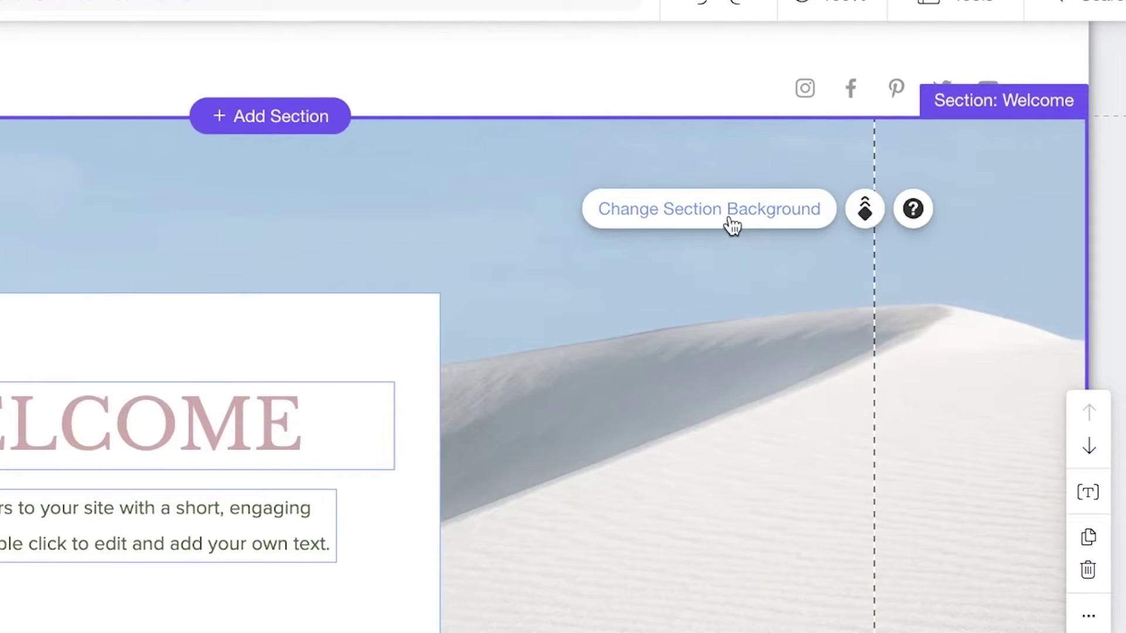
{"action": "left_click", "coordinate": [732, 225]}
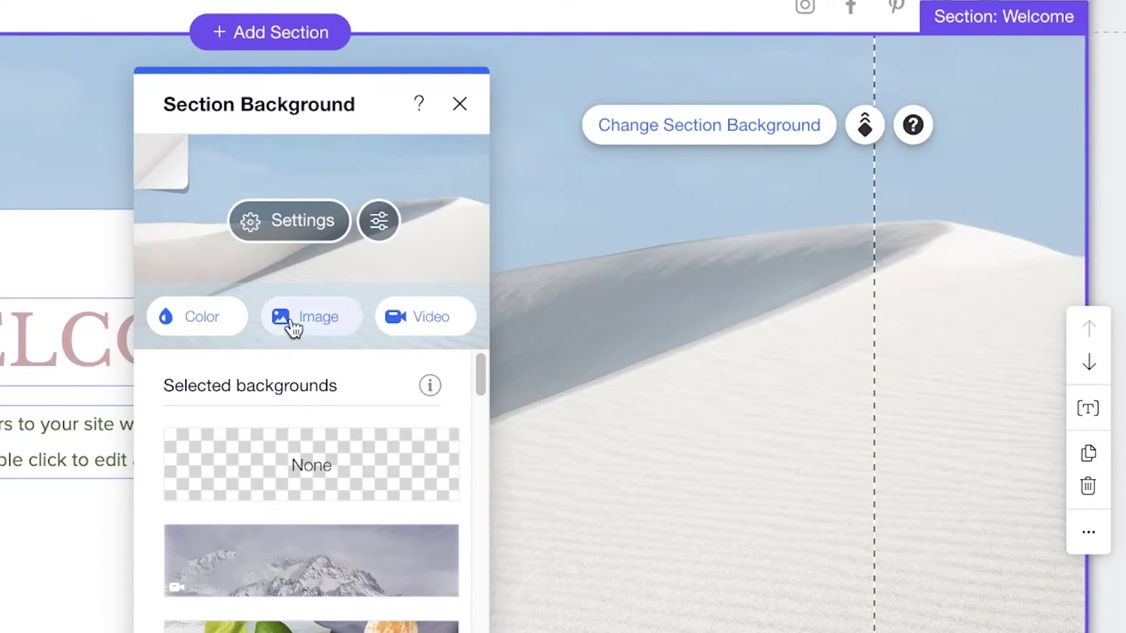
{"action": "left_click", "coordinate": [291, 326]}
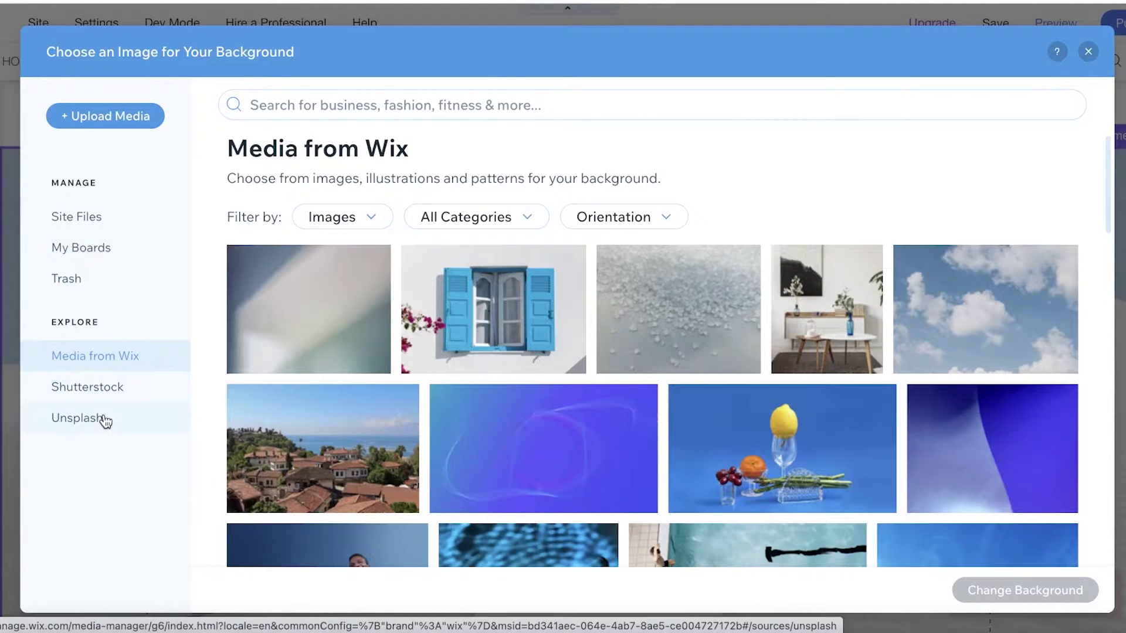
{"action": "left_click", "coordinate": [400, 94]}
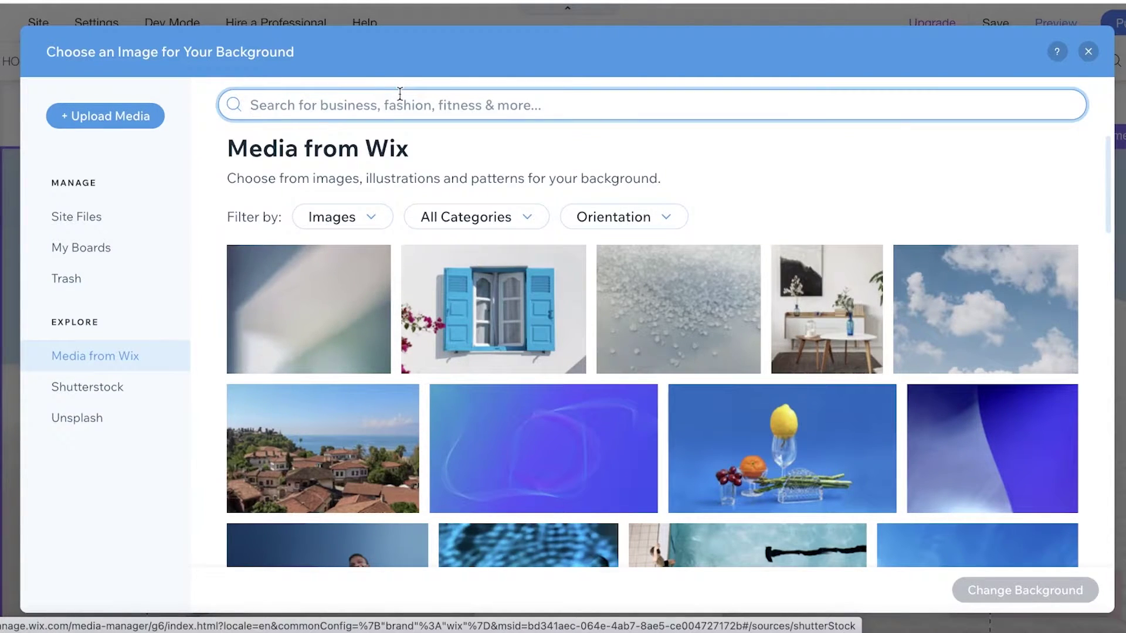
{"action": "type", "text": "sk"}
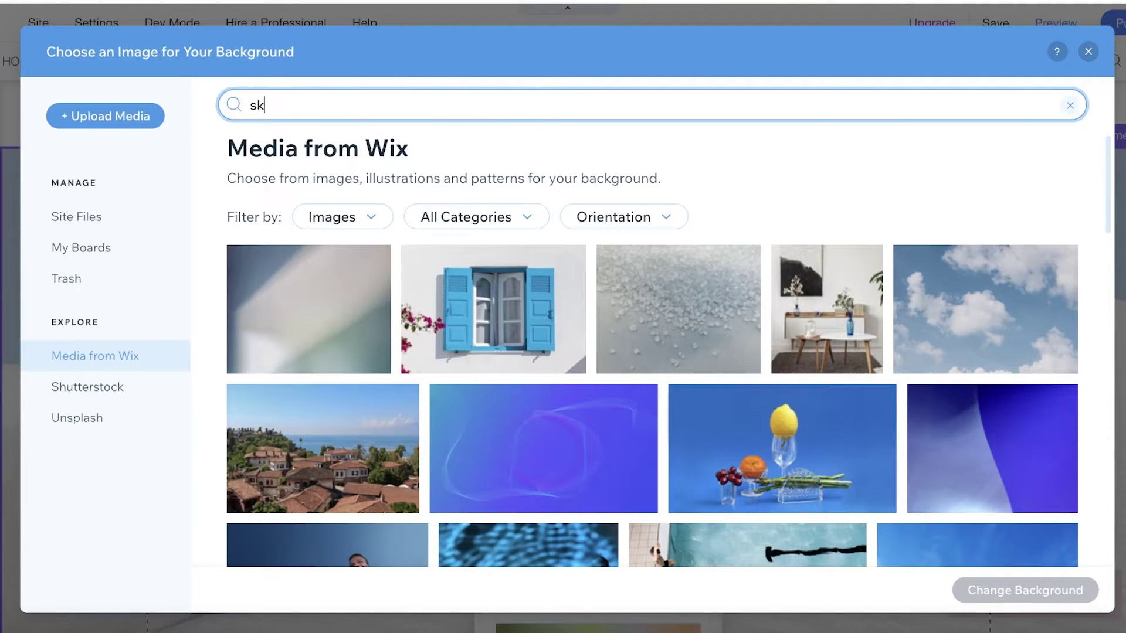
{"action": "type", "text": "in"}
Step: Look through the skin images and set the photo of the woman with white under-eye patches as the section background
{"action": "scroll", "coordinate": [627, 330], "scroll_direction": "down", "scroll_amount": 5}
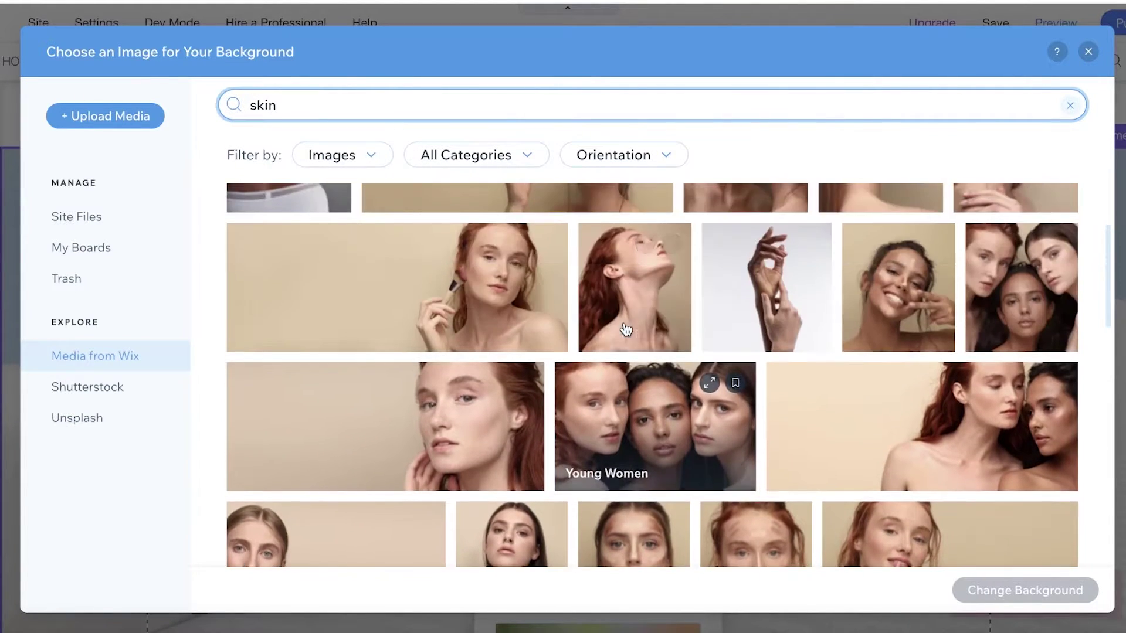
{"action": "scroll", "coordinate": [627, 330], "scroll_direction": "up", "scroll_amount": 5}
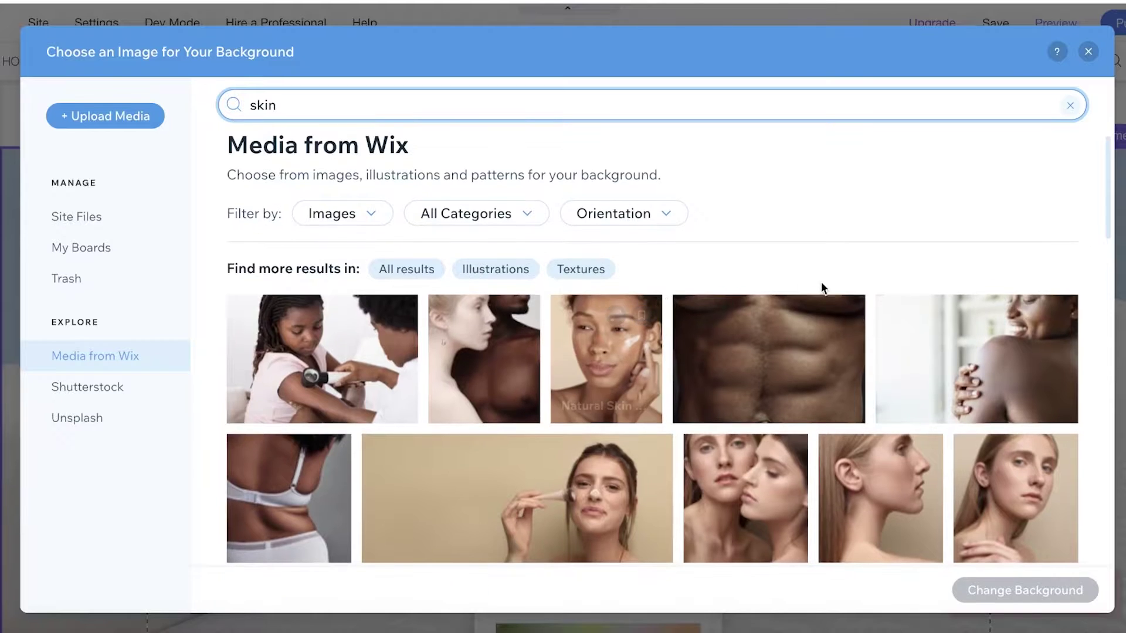
{"action": "scroll", "coordinate": [868, 264], "scroll_direction": "down", "scroll_amount": 4}
{"action": "scroll", "coordinate": [997, 264], "scroll_direction": "up", "scroll_amount": 4}
{"action": "scroll", "coordinate": [938, 287], "scroll_direction": "down", "scroll_amount": 2}
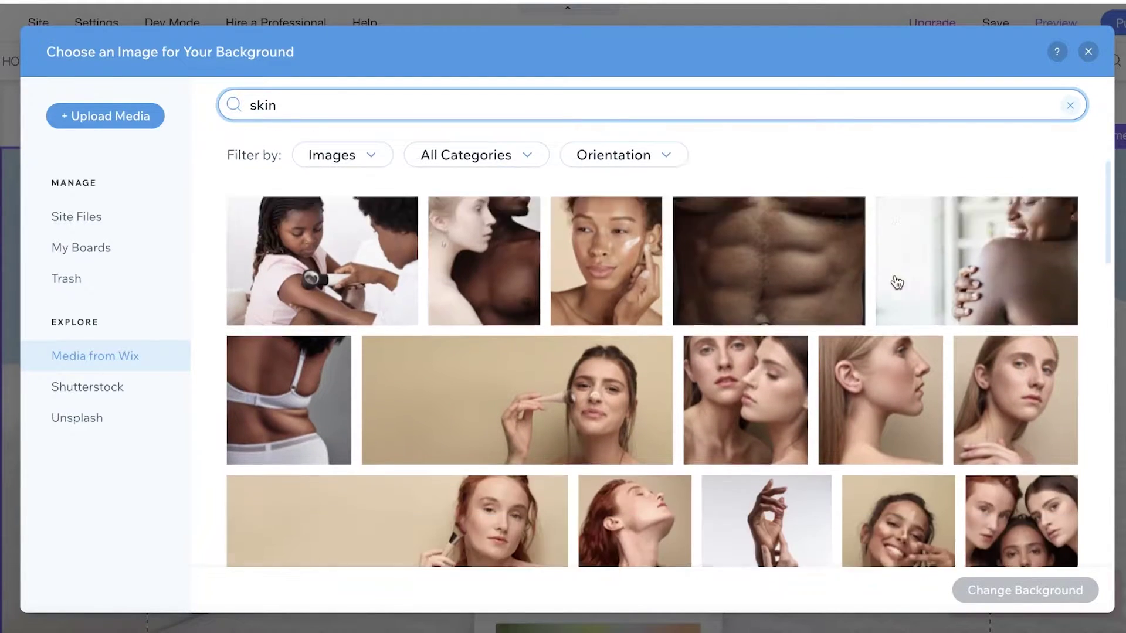
{"action": "scroll", "coordinate": [897, 282], "scroll_direction": "down", "scroll_amount": 8}
{"action": "scroll", "coordinate": [801, 318], "scroll_direction": "up", "scroll_amount": 3}
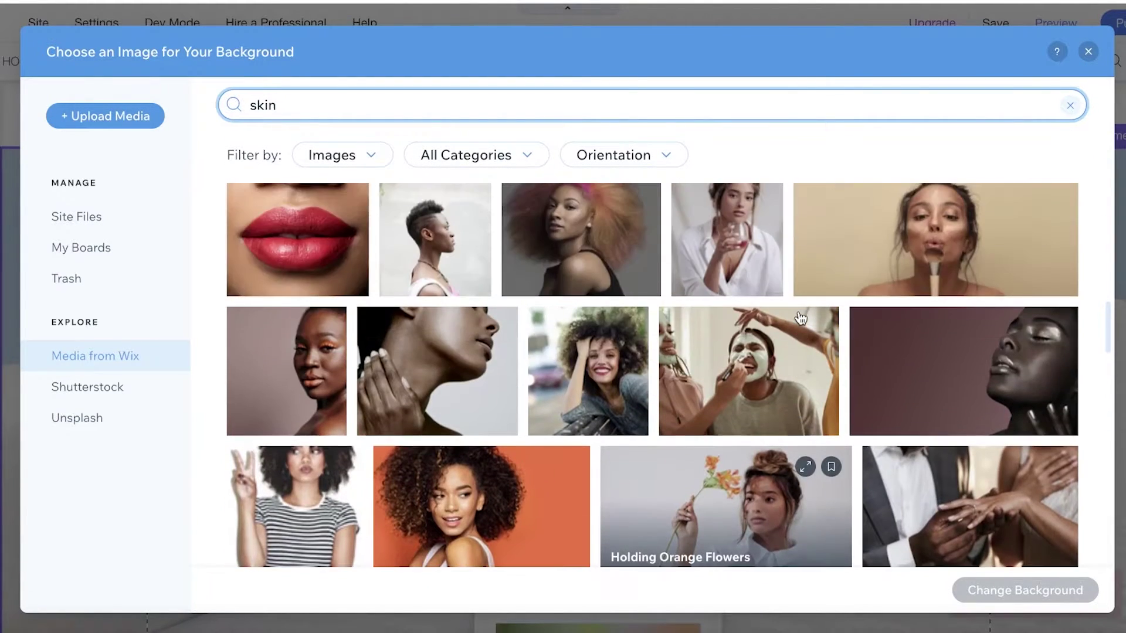
{"action": "scroll", "coordinate": [801, 319], "scroll_direction": "up", "scroll_amount": 4}
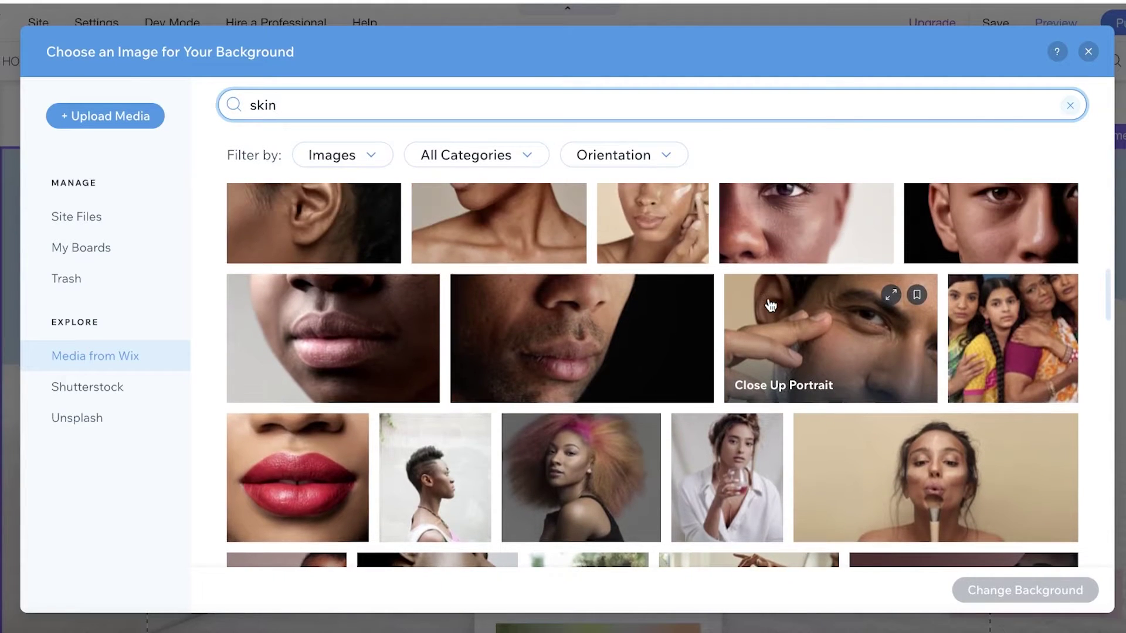
{"action": "scroll", "coordinate": [770, 305], "scroll_direction": "up", "scroll_amount": 2}
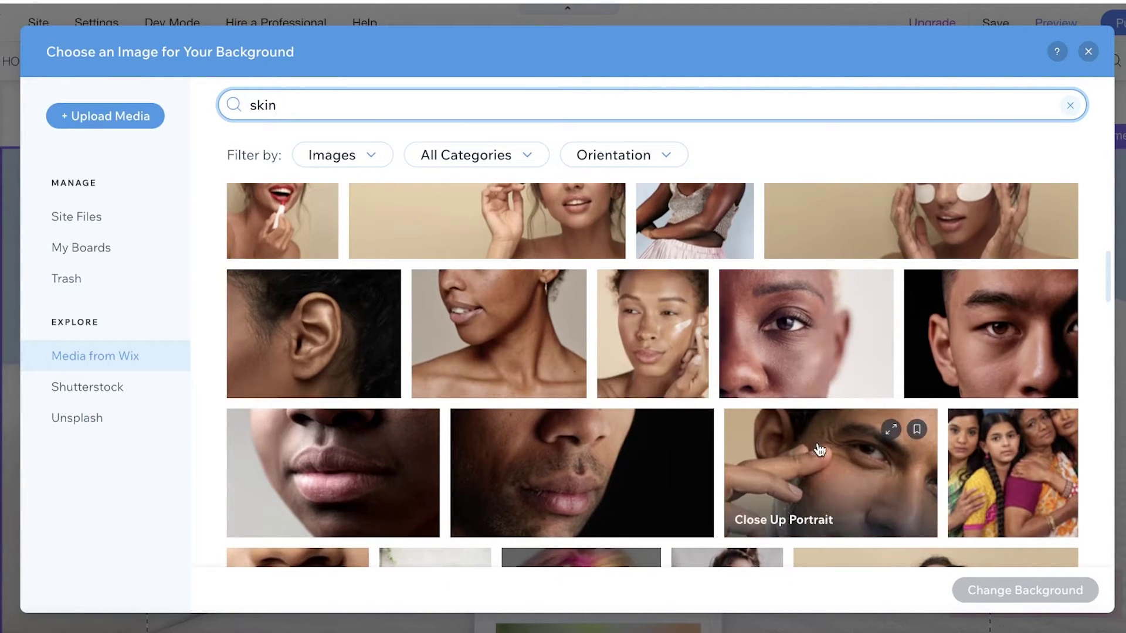
{"action": "scroll", "coordinate": [819, 449], "scroll_direction": "up", "scroll_amount": 3}
{"action": "left_click", "coordinate": [938, 455]}
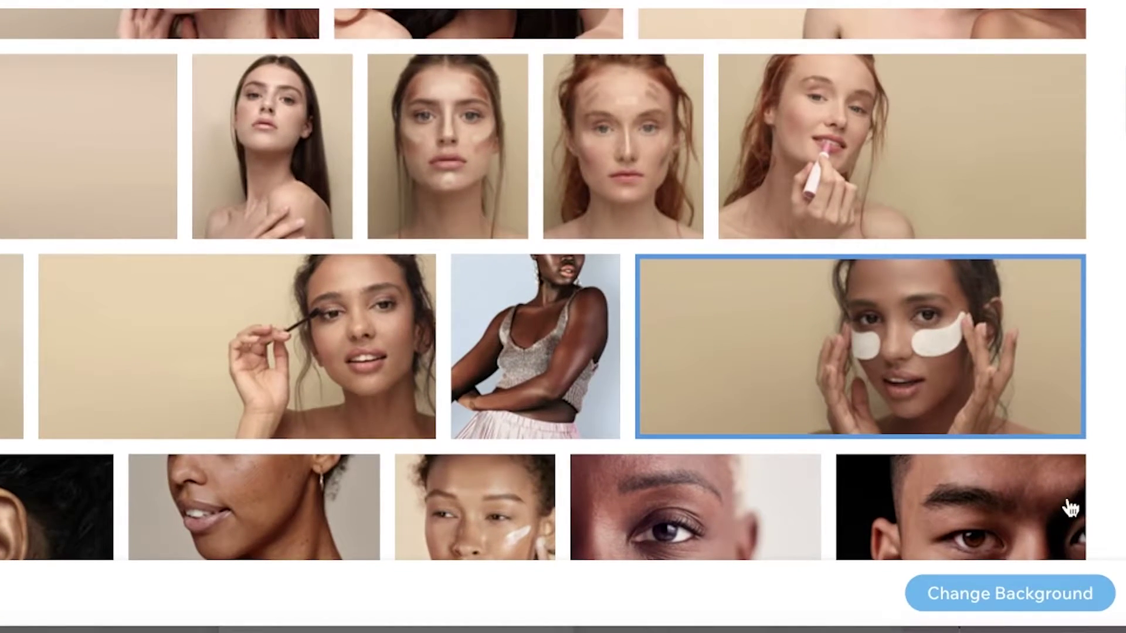
{"action": "left_click", "coordinate": [1010, 594]}
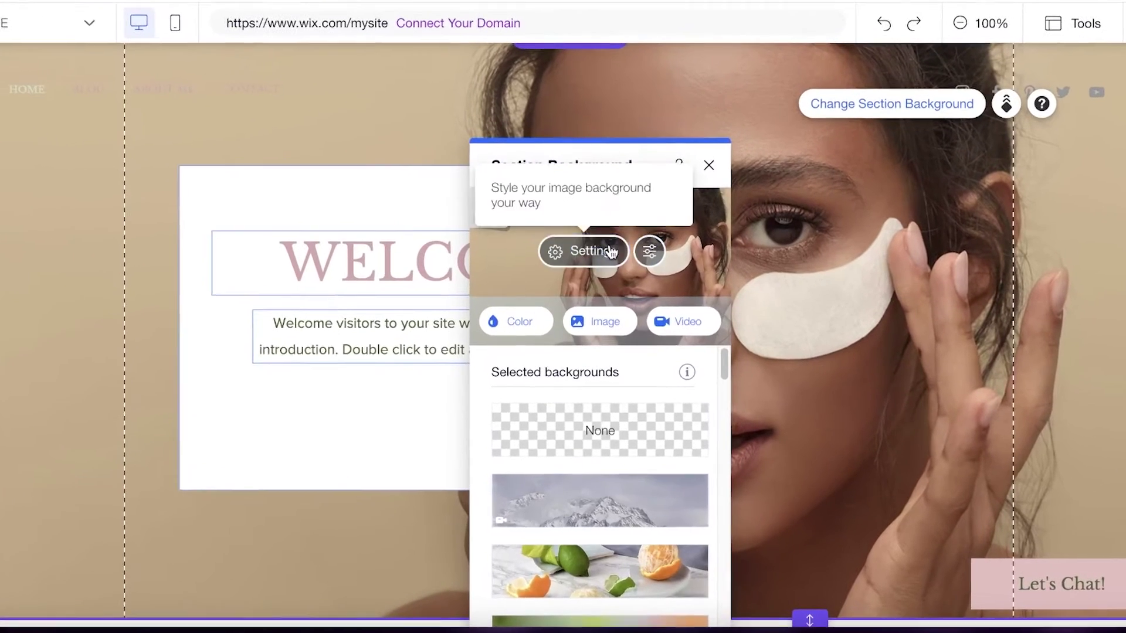
Step: Try several positions for the section's background image in its settings and align it to the top centre
{"action": "left_click", "coordinate": [637, 294]}
{"action": "left_click_drag", "start_coordinate": [622, 218], "coordinate": [714, 211]}
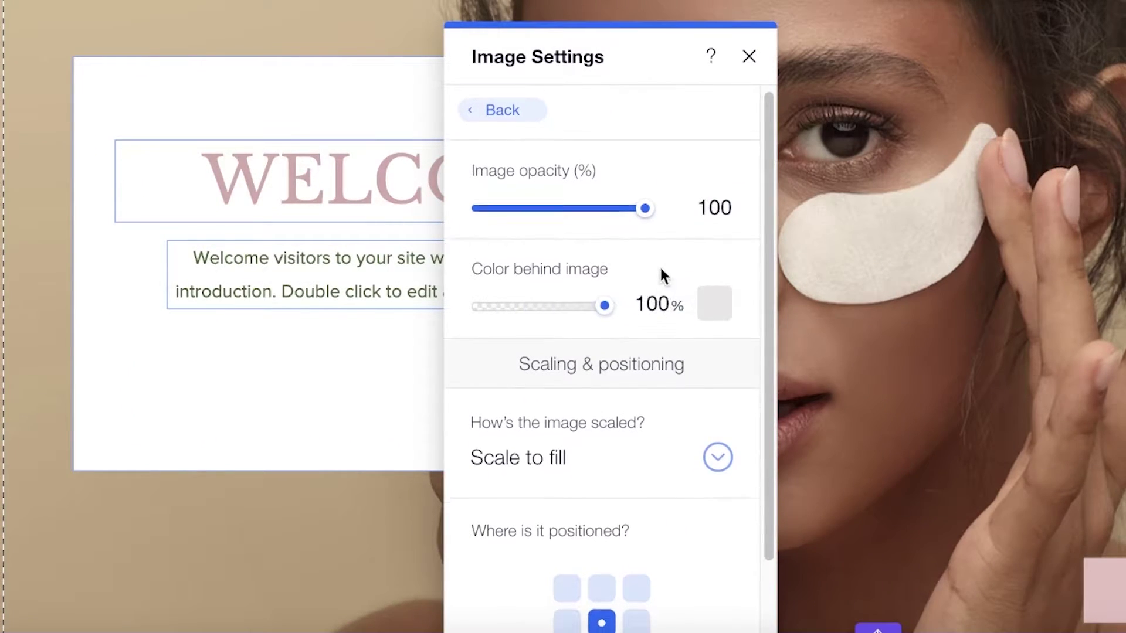
{"action": "scroll", "coordinate": [609, 466], "scroll_direction": "down", "scroll_amount": 3}
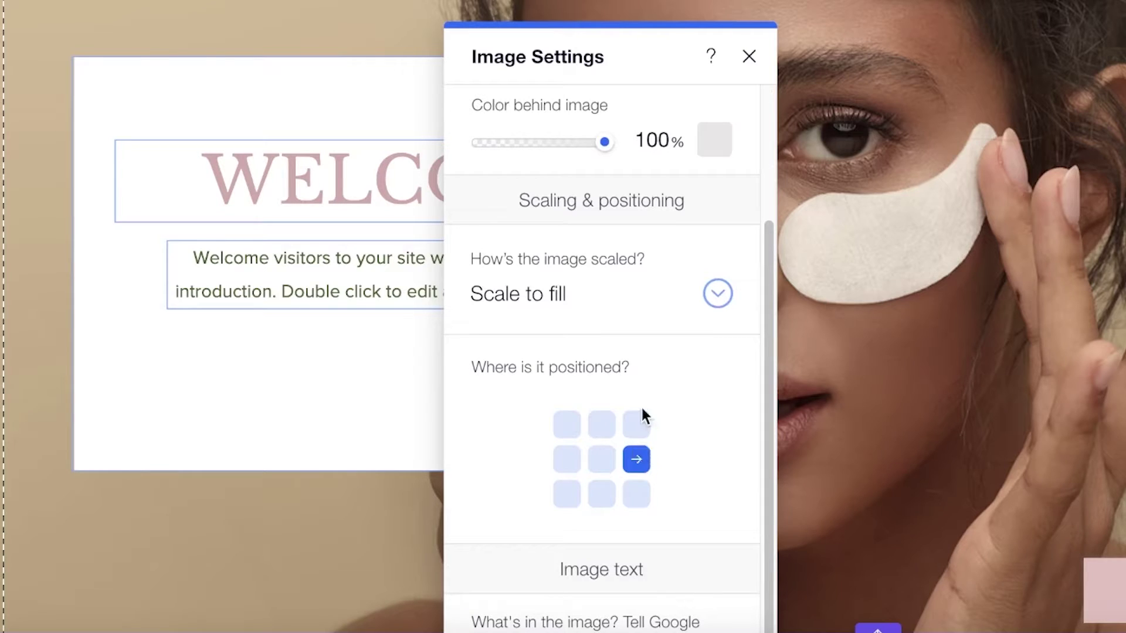
{"action": "left_click", "coordinate": [636, 427]}
{"action": "left_click", "coordinate": [632, 497]}
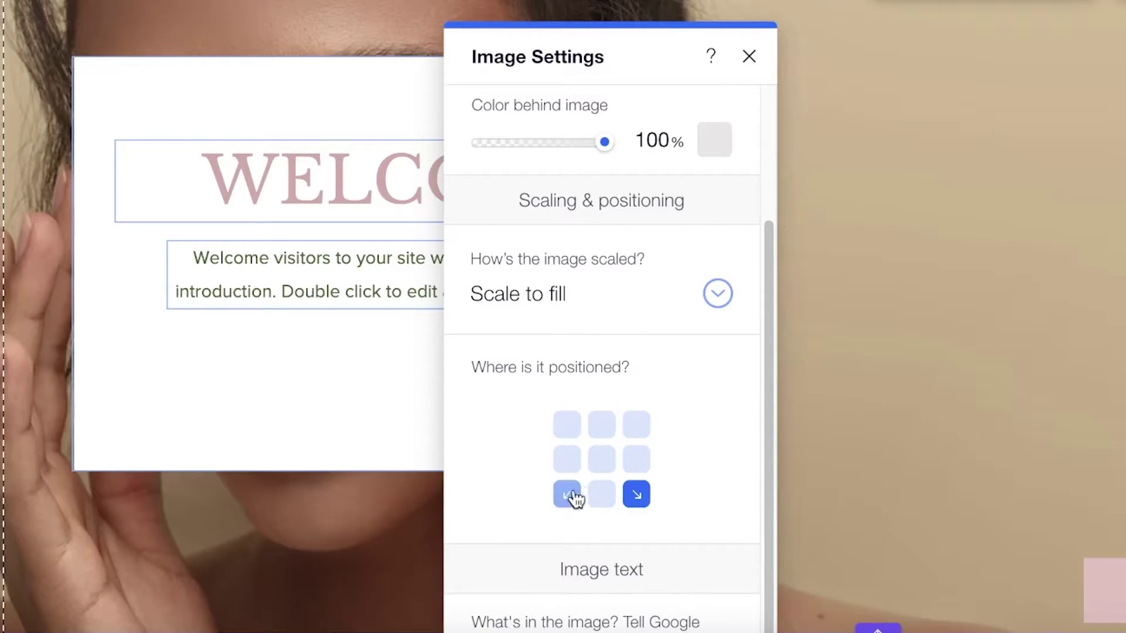
{"action": "left_click", "coordinate": [574, 496]}
{"action": "left_click", "coordinate": [566, 421]}
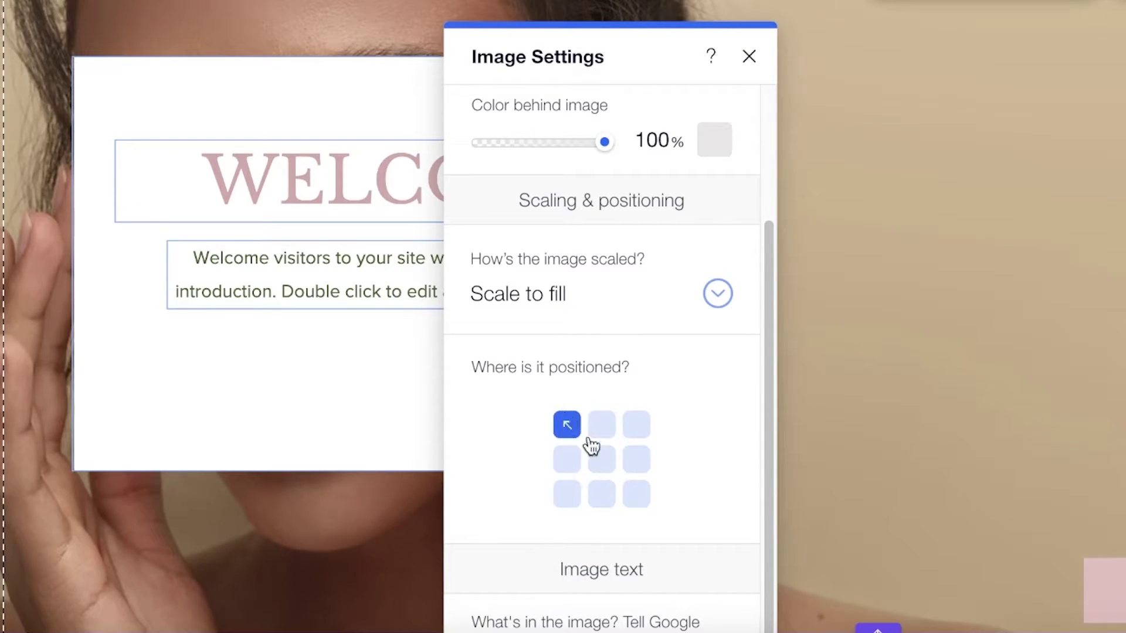
{"action": "left_click", "coordinate": [599, 462]}
{"action": "left_click", "coordinate": [636, 497]}
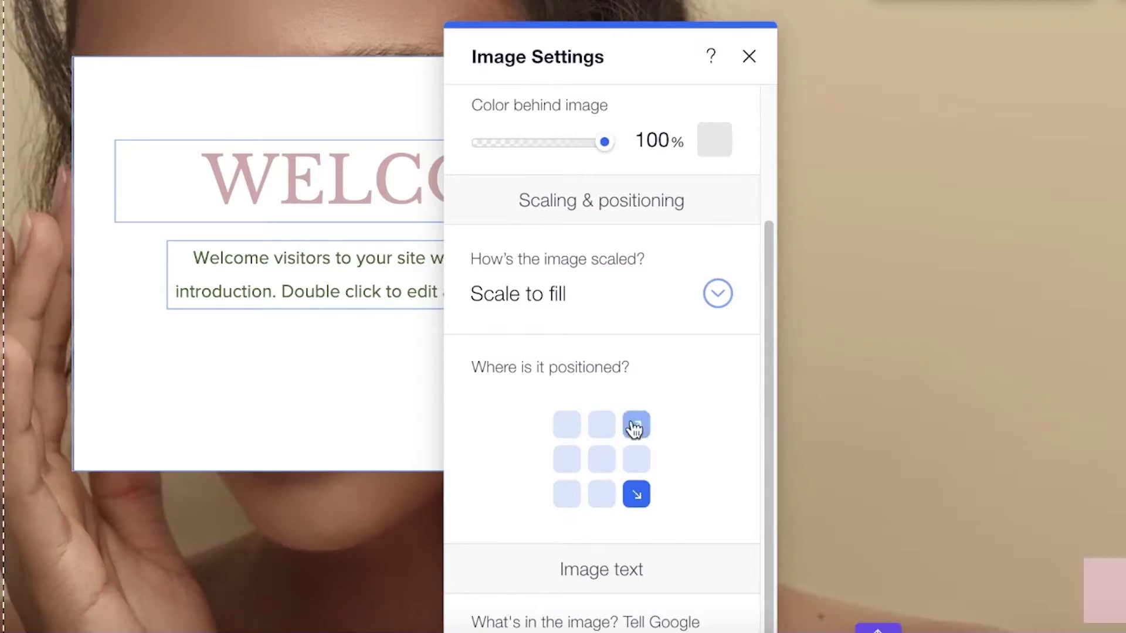
{"action": "left_click", "coordinate": [567, 425]}
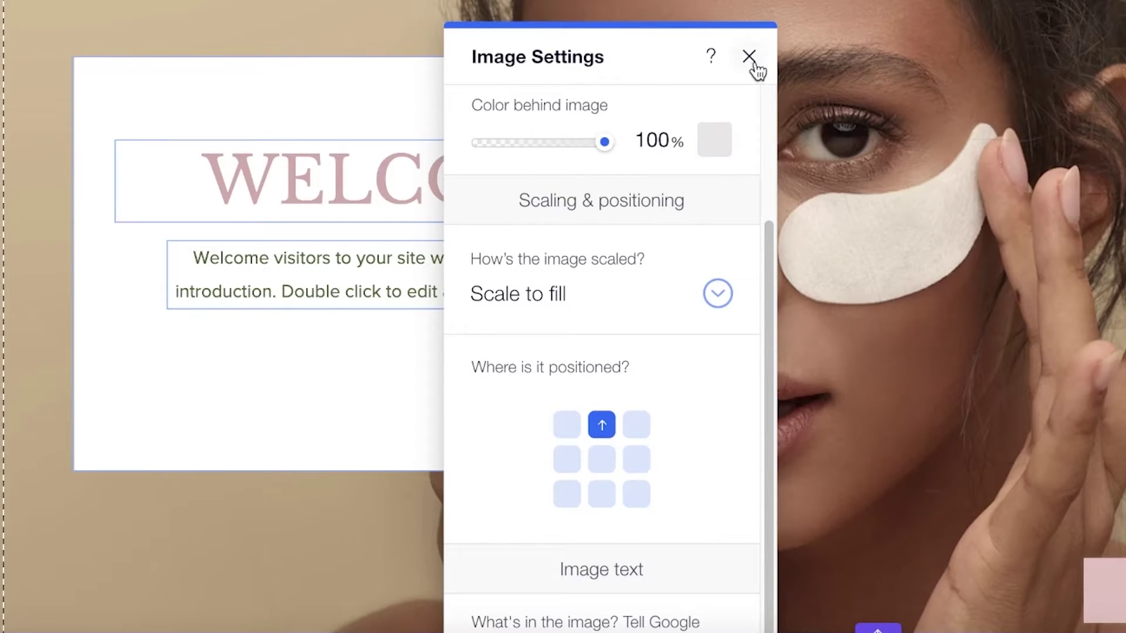
Step: Close the background image settings and shrink the white WELCOME box so it fits closely around its heading and paragraph
{"action": "left_click", "coordinate": [749, 56]}
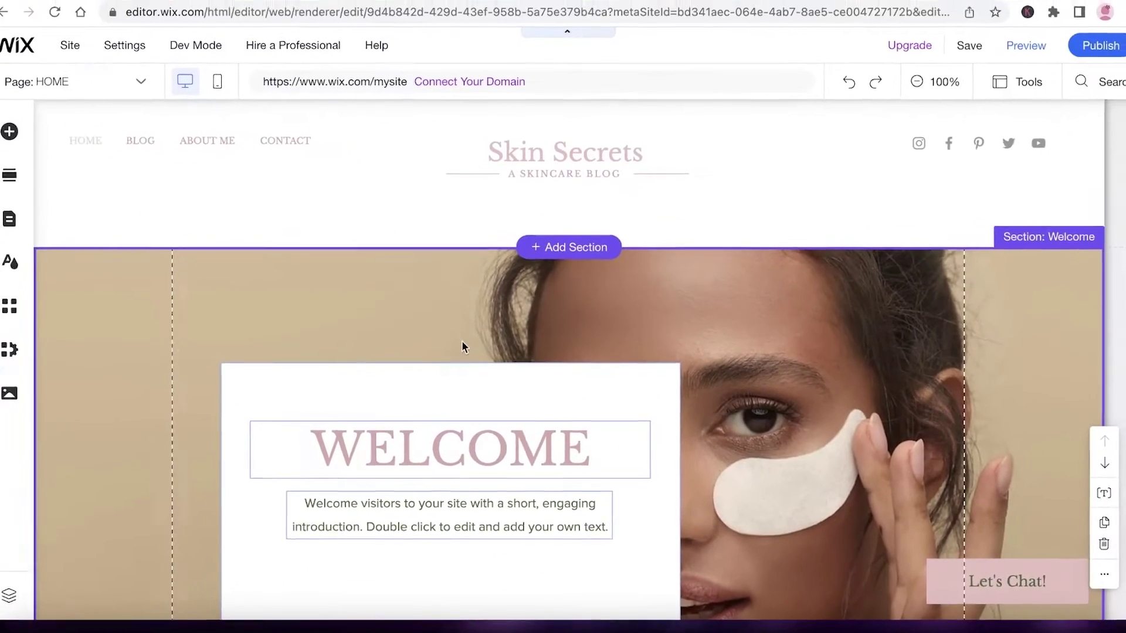
{"action": "scroll", "coordinate": [701, 384], "scroll_direction": "down", "scroll_amount": 4}
{"action": "scroll", "coordinate": [679, 404], "scroll_direction": "up", "scroll_amount": 1}
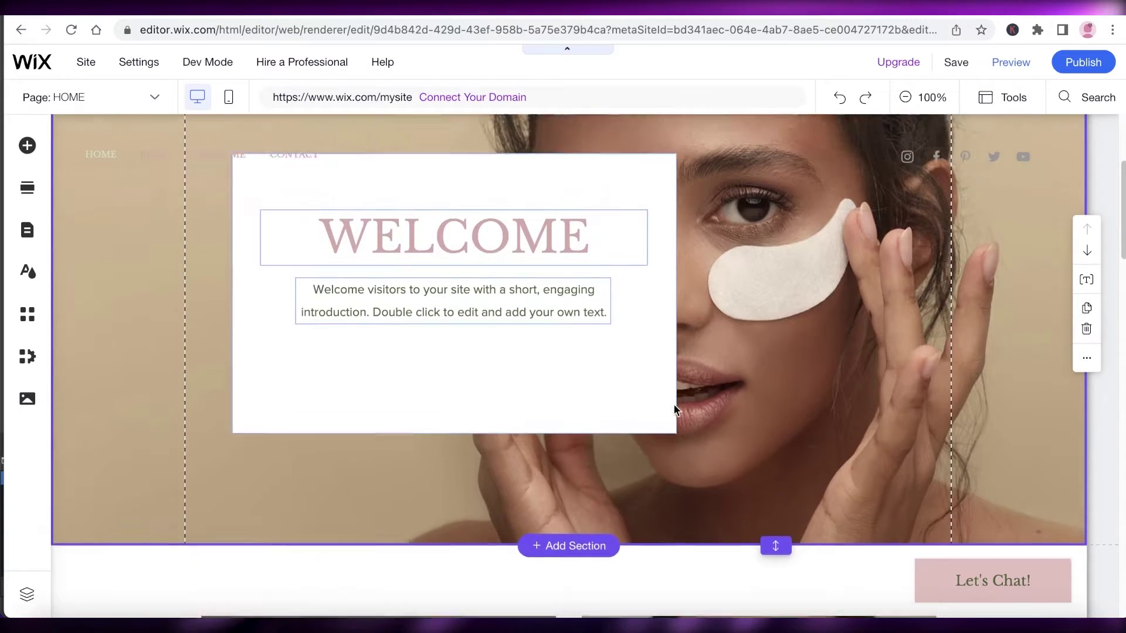
{"action": "scroll", "coordinate": [674, 409], "scroll_direction": "up", "scroll_amount": 2}
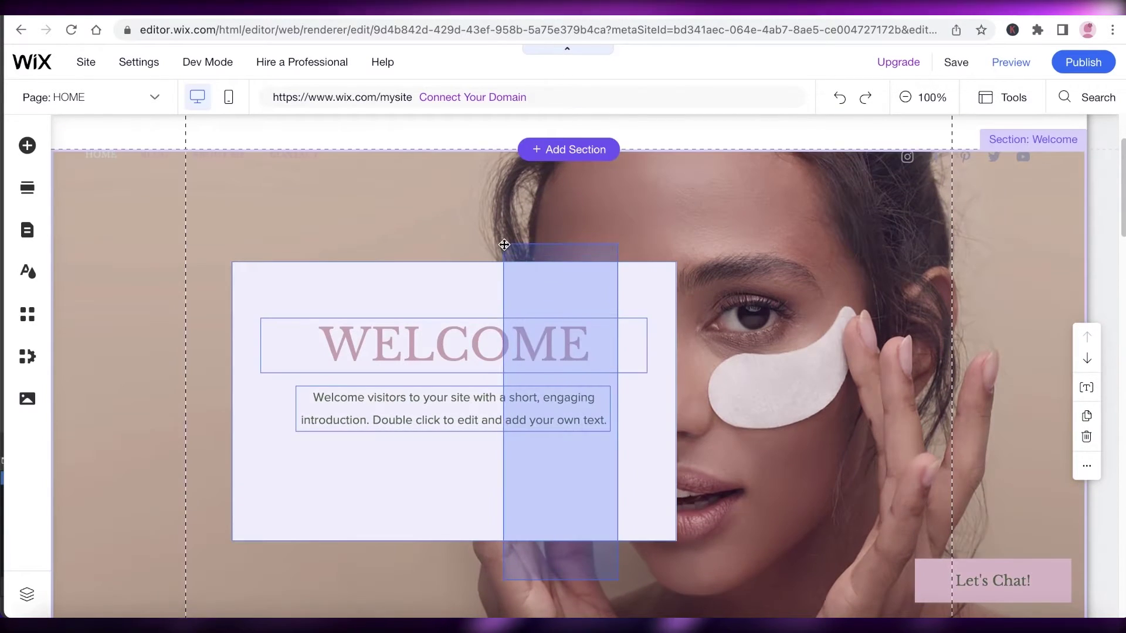
{"action": "left_click", "coordinate": [638, 526]}
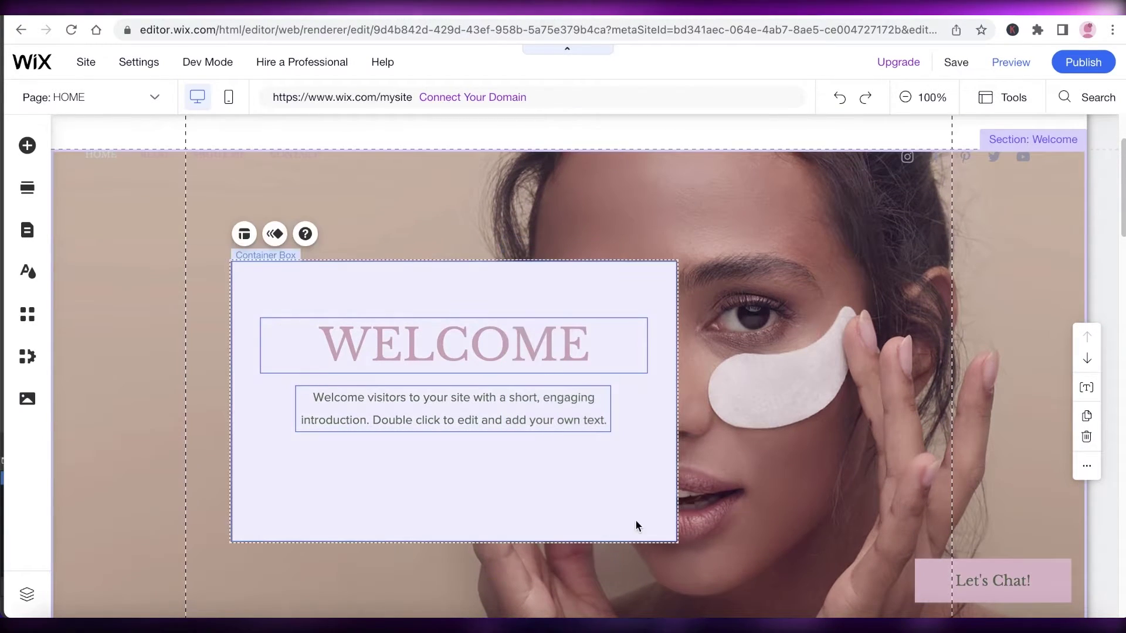
{"action": "left_click_drag", "start_coordinate": [638, 512], "coordinate": [624, 382]}
{"action": "left_click", "coordinate": [466, 356]}
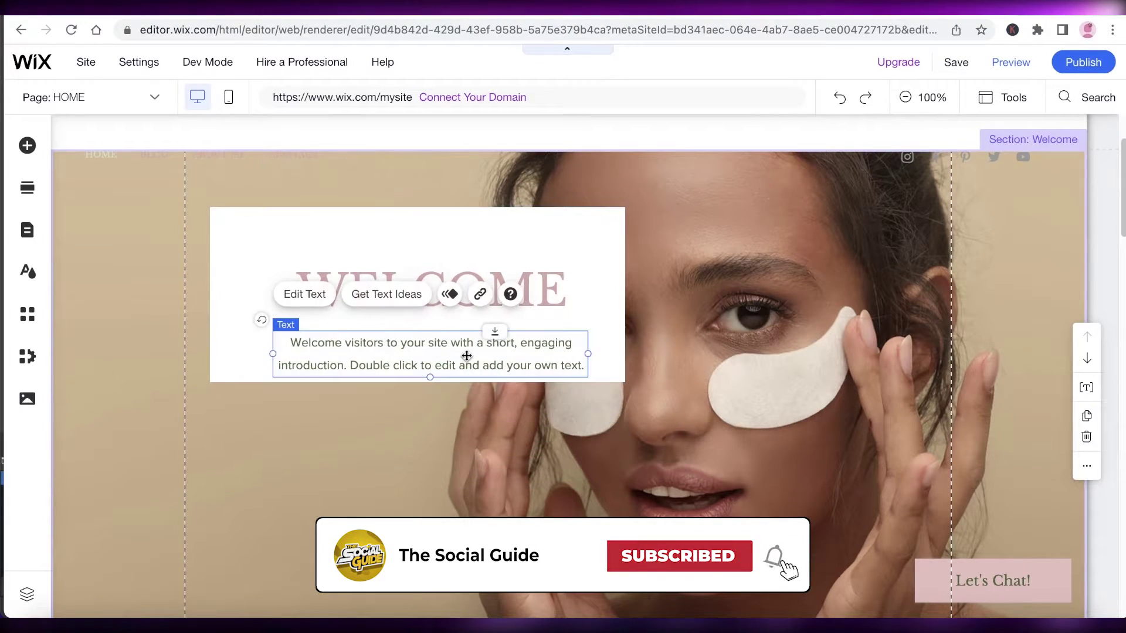
Step: Remove the introductory paragraph from the WELCOME box and move the box to the left margin guide in the section's lower half
{"action": "left_click_drag", "start_coordinate": [466, 356], "coordinate": [673, 327]}
{"action": "left_click_drag", "start_coordinate": [512, 335], "coordinate": [392, 383]}
Step: Replace the WELCOME heading with "Hello to my World of Skin Secrets!" and set its font size to 23 px
{"action": "double_click", "coordinate": [392, 396]}
{"action": "key", "text": "ctrl+v"}
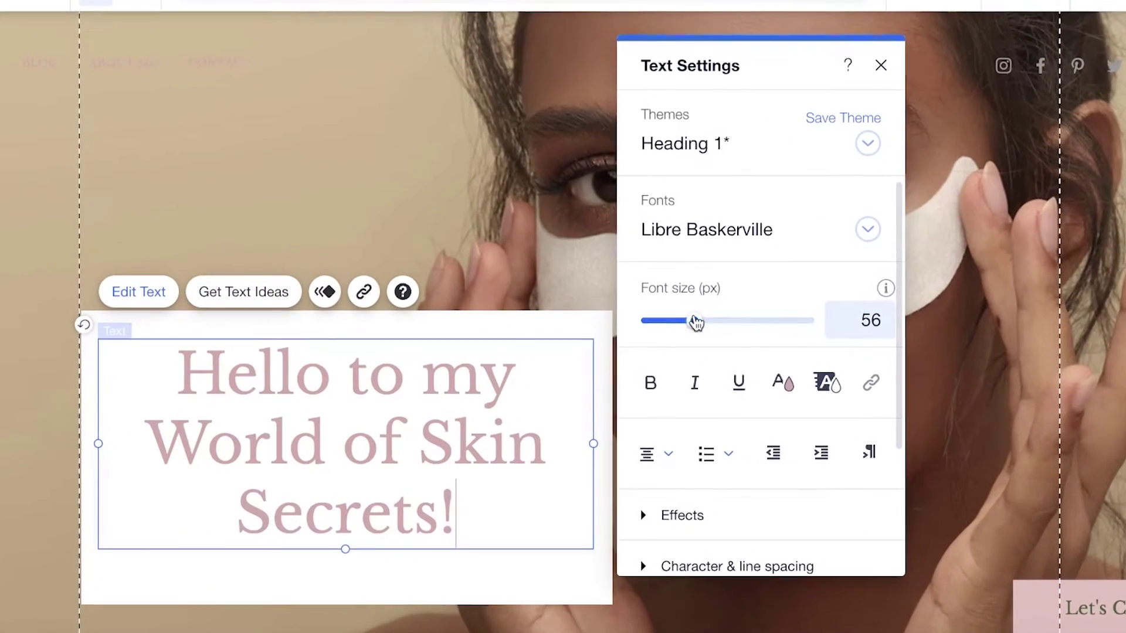
{"action": "left_click_drag", "start_coordinate": [682, 335], "coordinate": [671, 338]}
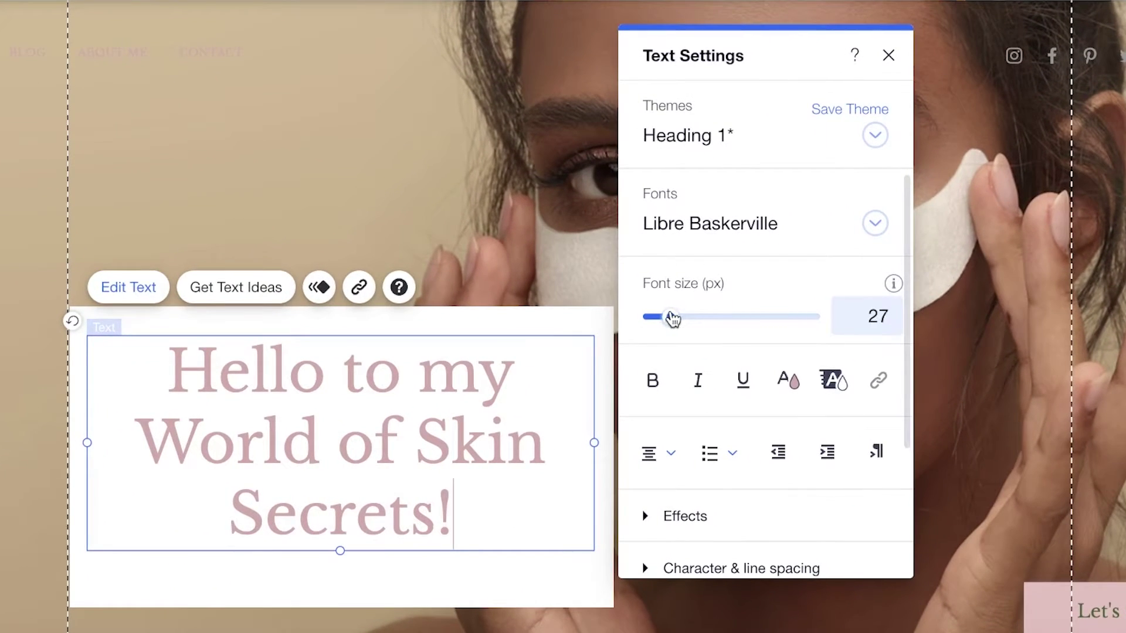
{"action": "left_click_drag", "start_coordinate": [469, 515], "coordinate": [247, 343]}
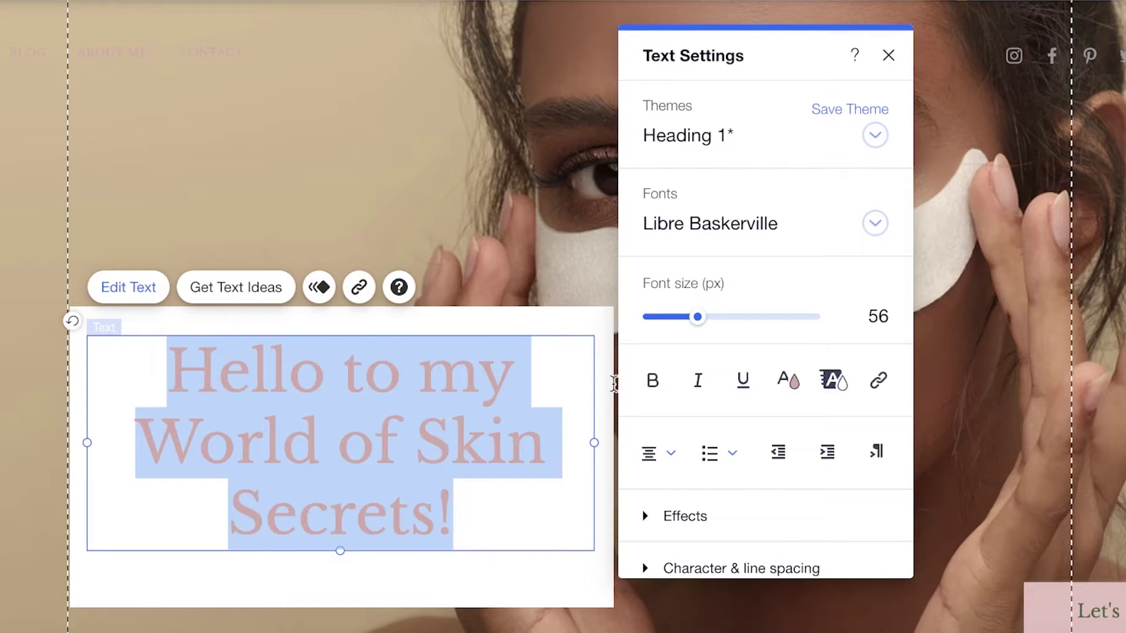
{"action": "left_click_drag", "start_coordinate": [694, 334], "coordinate": [666, 316]}
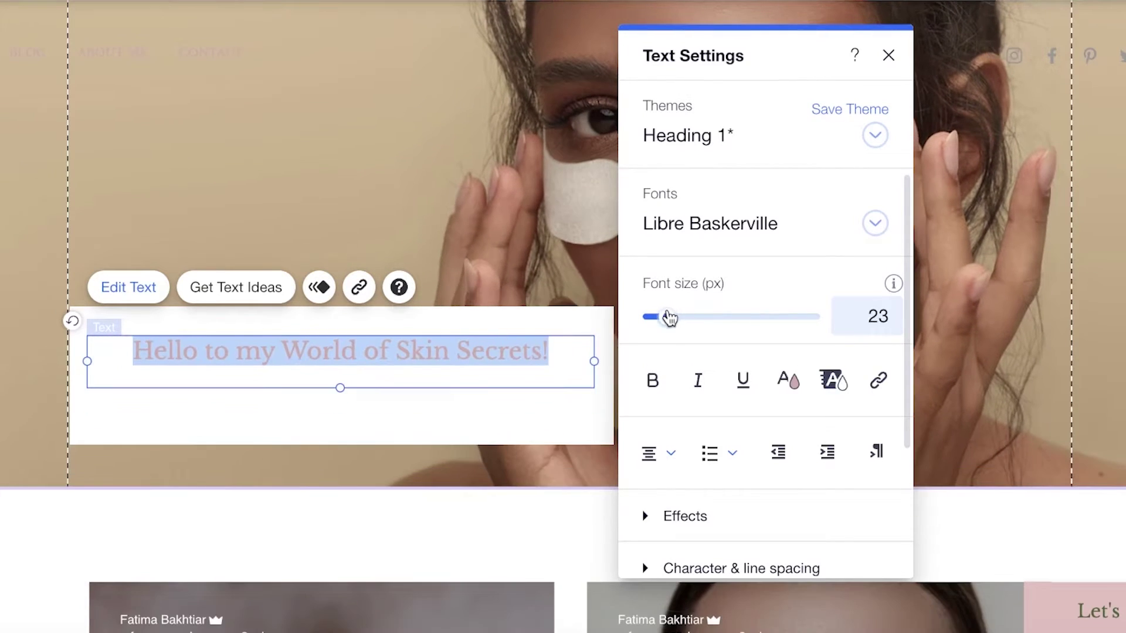
{"action": "key", "text": "Escape"}
Step: Reduce the white greeting box's height around its one-line heading and shorten the Welcome section to the box's lower edge
{"action": "left_click", "coordinate": [381, 441]}
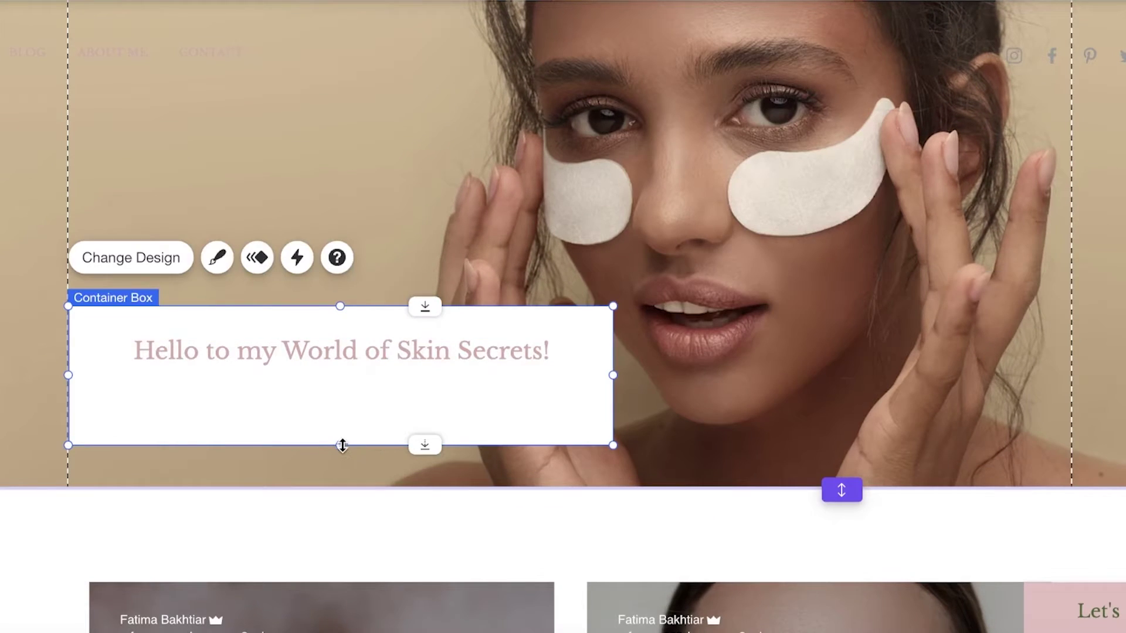
{"action": "left_click_drag", "start_coordinate": [342, 446], "coordinate": [350, 392]}
{"action": "left_click", "coordinate": [842, 488]}
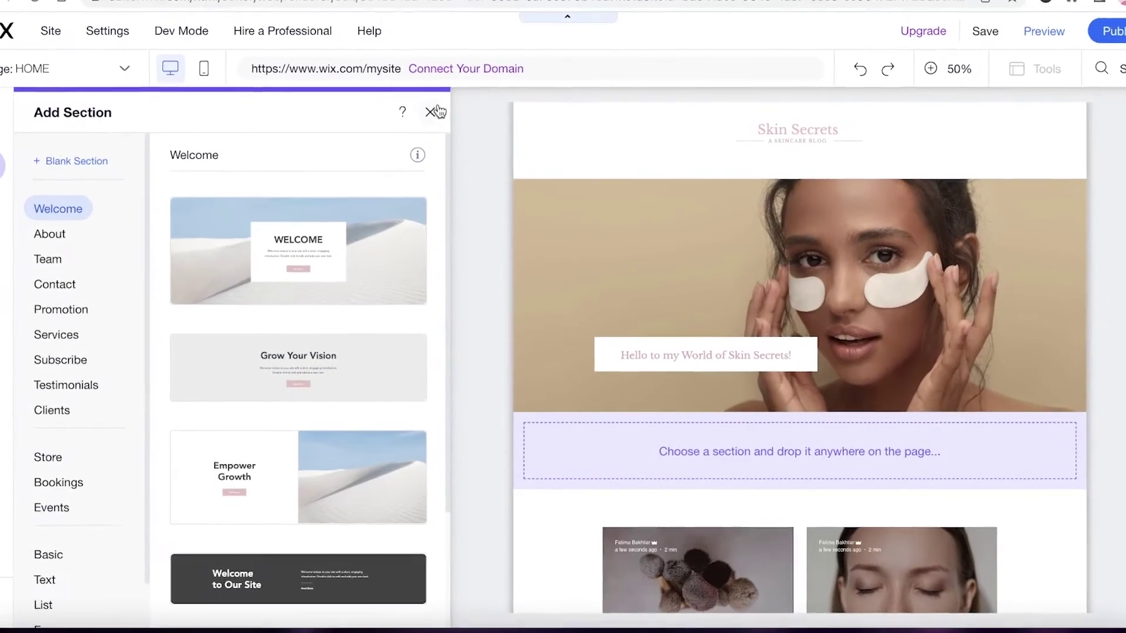
{"action": "left_click", "coordinate": [404, 38]}
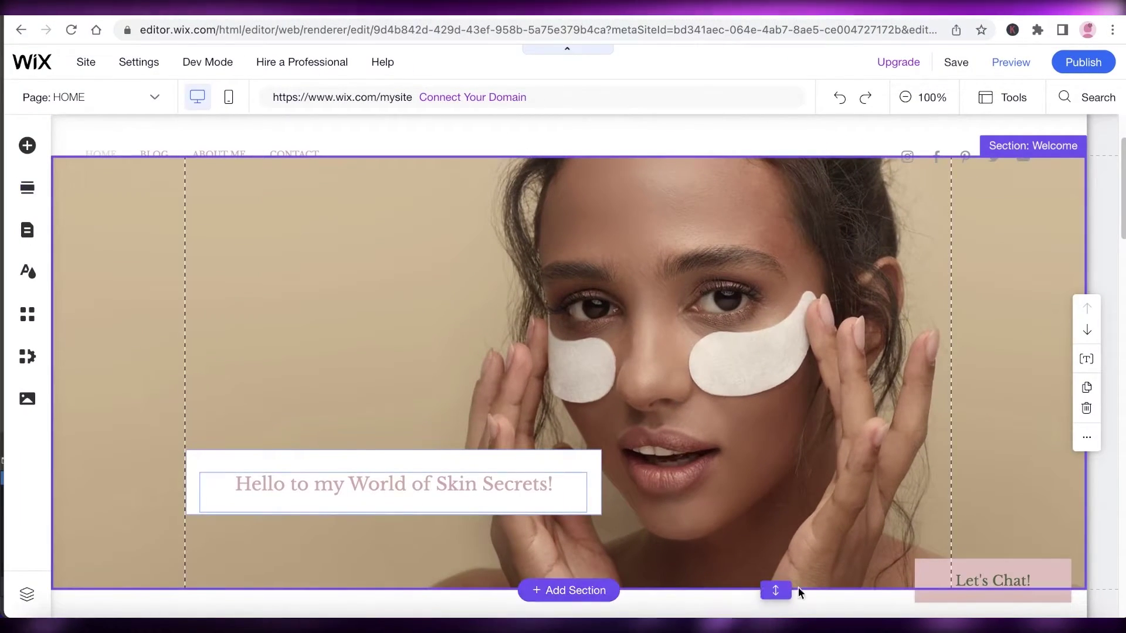
{"action": "left_click_drag", "start_coordinate": [775, 589], "coordinate": [769, 397]}
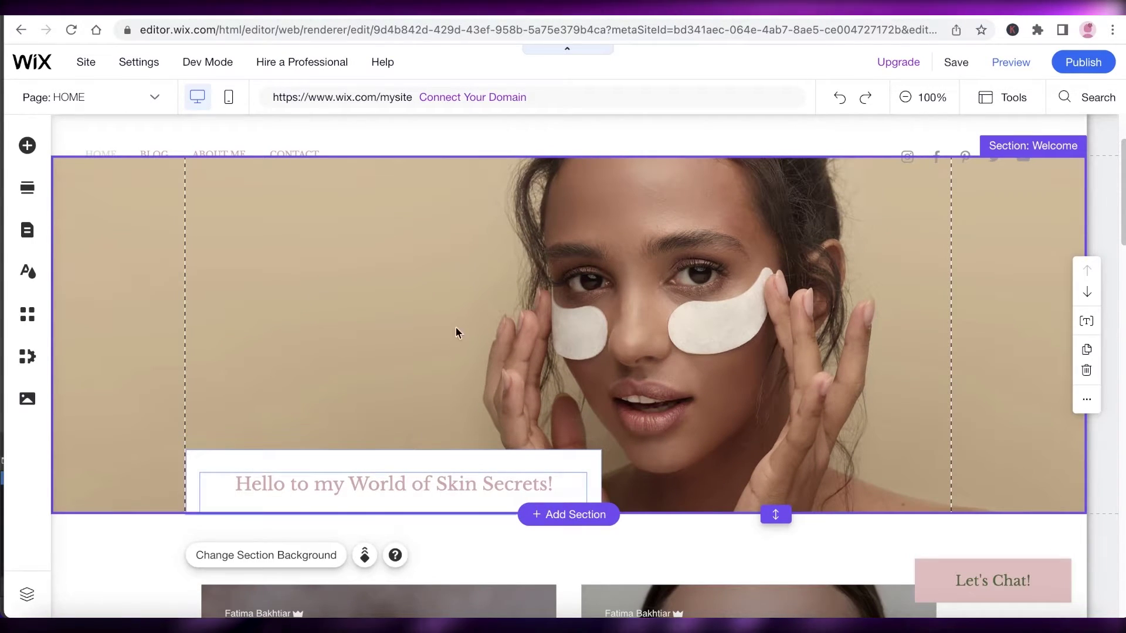
Step: Move the greeting box up within the Welcome section and narrow it slightly on both its left and right sides
{"action": "scroll", "coordinate": [459, 333], "scroll_direction": "up", "scroll_amount": 2}
{"action": "scroll", "coordinate": [411, 457], "scroll_direction": "down", "scroll_amount": 1}
{"action": "left_click_drag", "start_coordinate": [421, 521], "coordinate": [421, 419]}
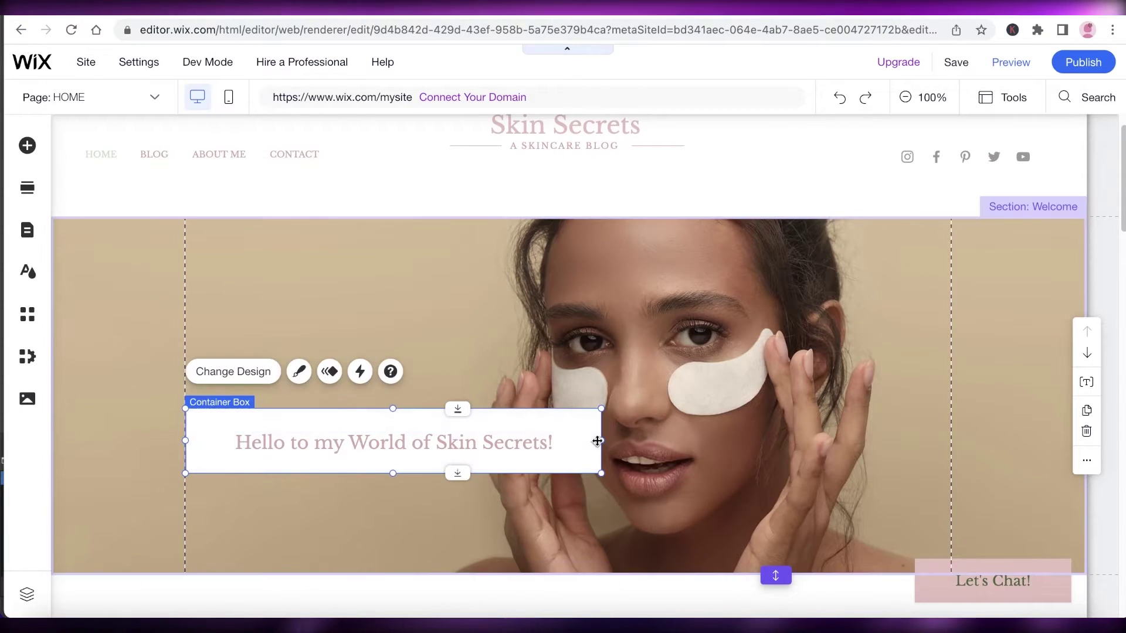
{"action": "left_click_drag", "start_coordinate": [597, 441], "coordinate": [587, 441]}
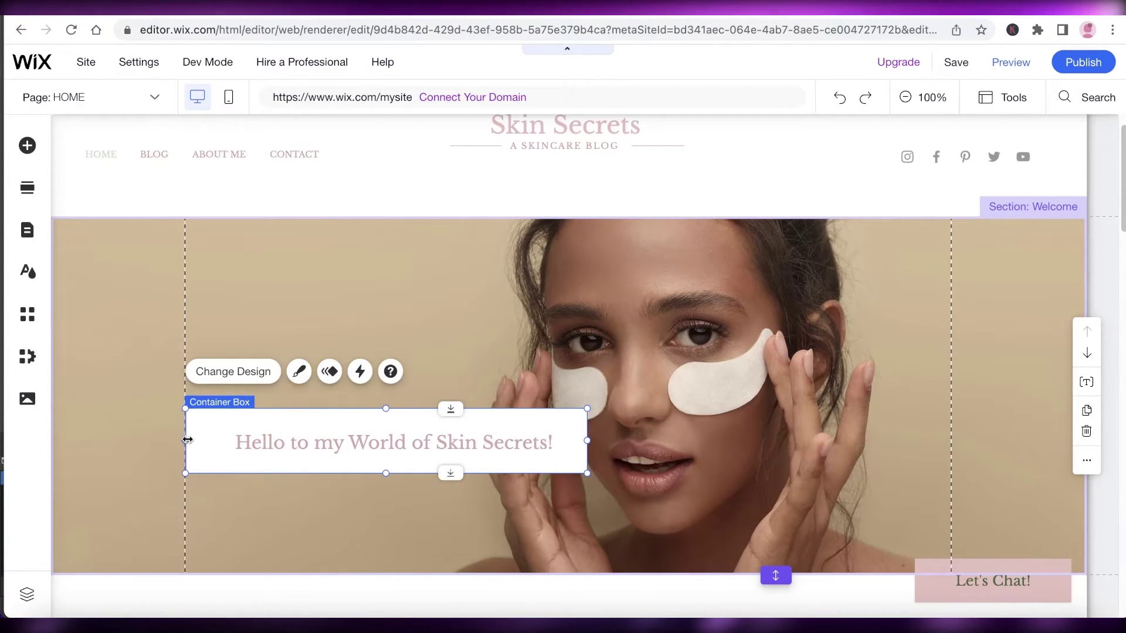
{"action": "left_click_drag", "start_coordinate": [187, 439], "coordinate": [203, 440]}
Step: Reduce the header's height so the Welcome section starts closer beneath the tagline, and look over the rest of the home page
{"action": "scroll", "coordinate": [526, 250], "scroll_direction": "up", "scroll_amount": 1}
{"action": "left_click_drag", "start_coordinate": [775, 257], "coordinate": [771, 214]}
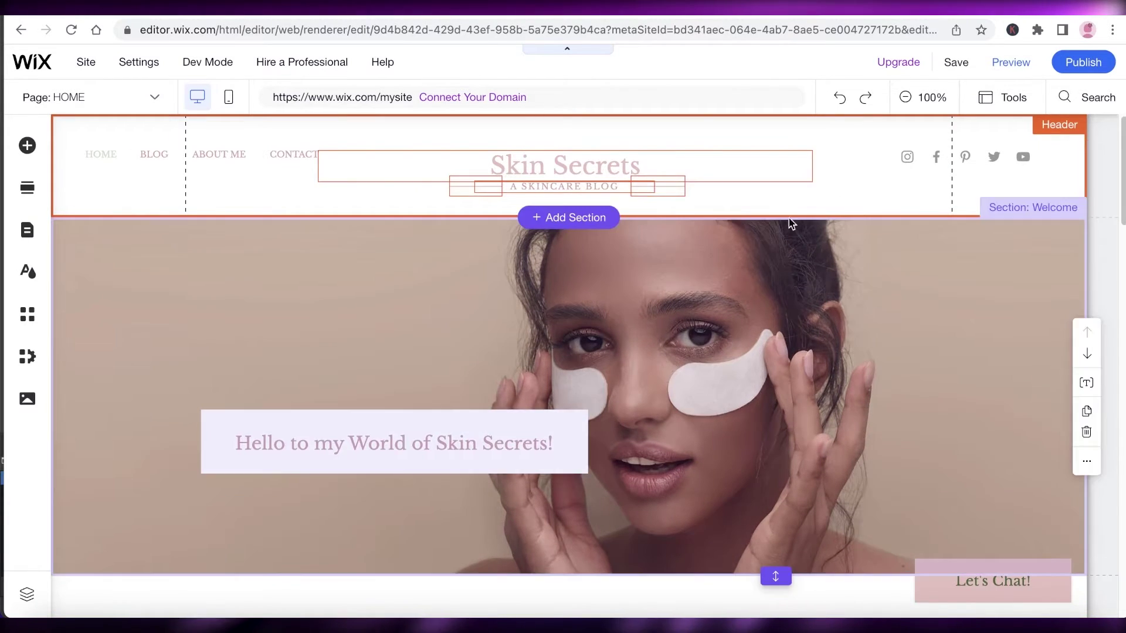
{"action": "scroll", "coordinate": [1067, 229], "scroll_direction": "down", "scroll_amount": 10}
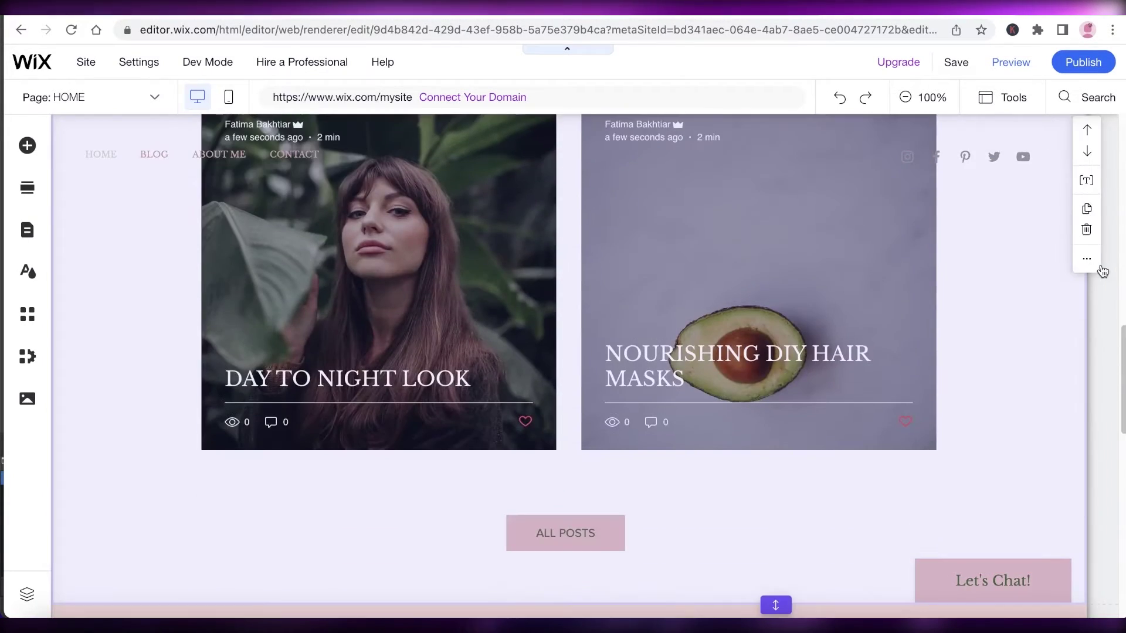
{"action": "scroll", "coordinate": [1085, 351], "scroll_direction": "down", "scroll_amount": 5}
{"action": "scroll", "coordinate": [402, 432], "scroll_direction": "up", "scroll_amount": 20}
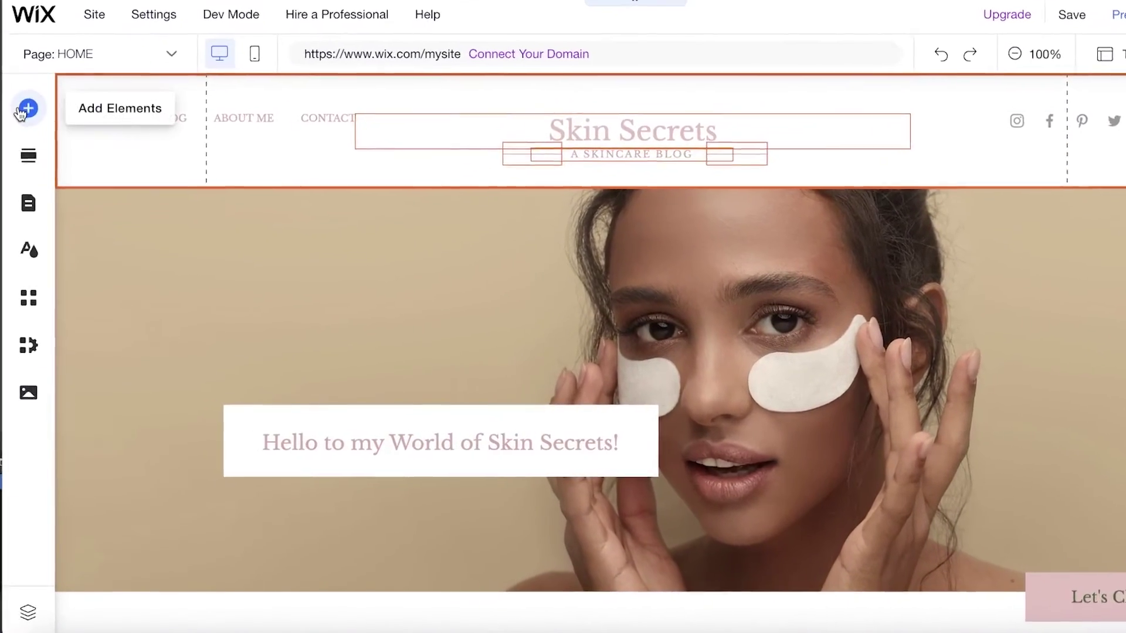
Step: Review the site menu's page list and look over the home page before publishing
{"action": "left_click", "coordinate": [28, 155]}
{"action": "left_click", "coordinate": [28, 203]}
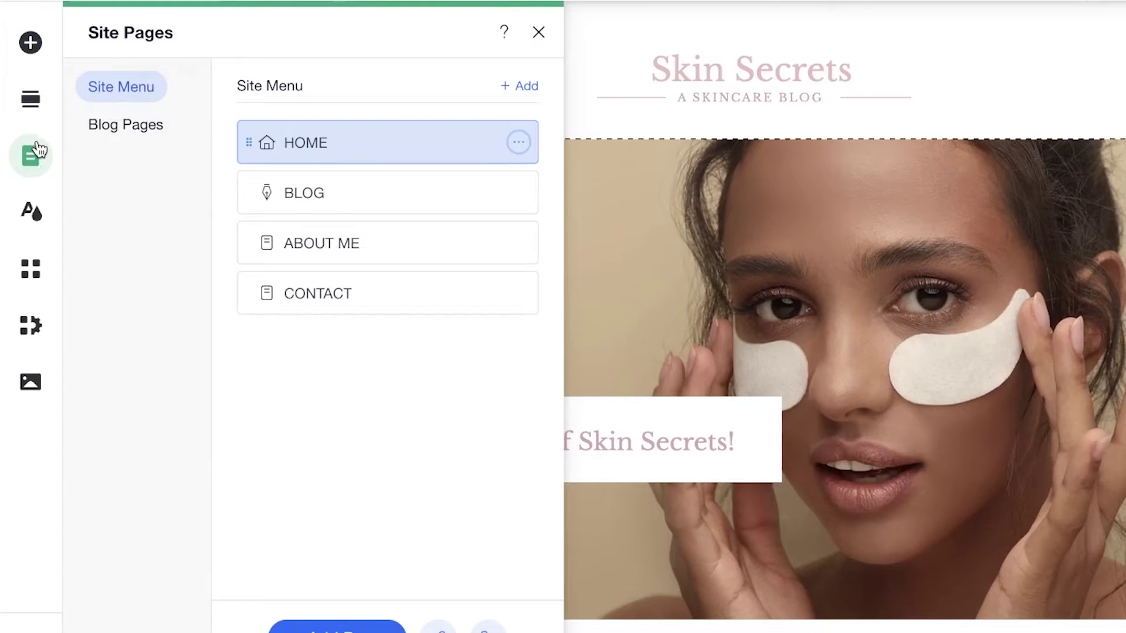
{"action": "left_click", "coordinate": [311, 629]}
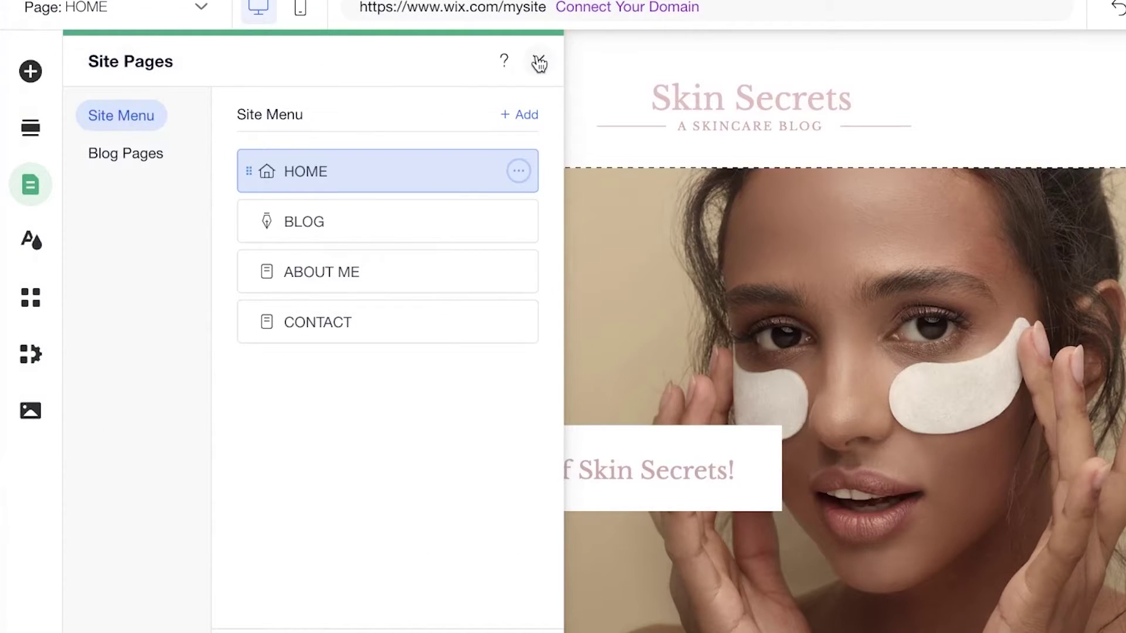
{"action": "left_click", "coordinate": [538, 63]}
{"action": "scroll", "coordinate": [704, 352], "scroll_direction": "down", "scroll_amount": 10}
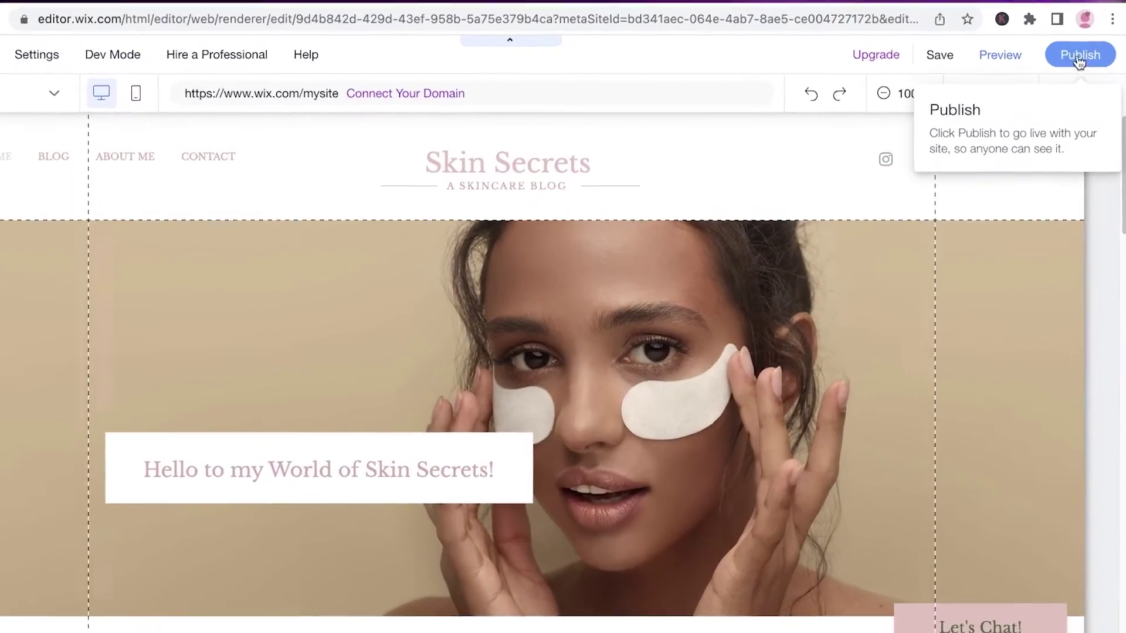
Step: Save and publish the site on the free Wix.com domain with the address ending skin-secrets
{"action": "left_click", "coordinate": [1080, 60]}
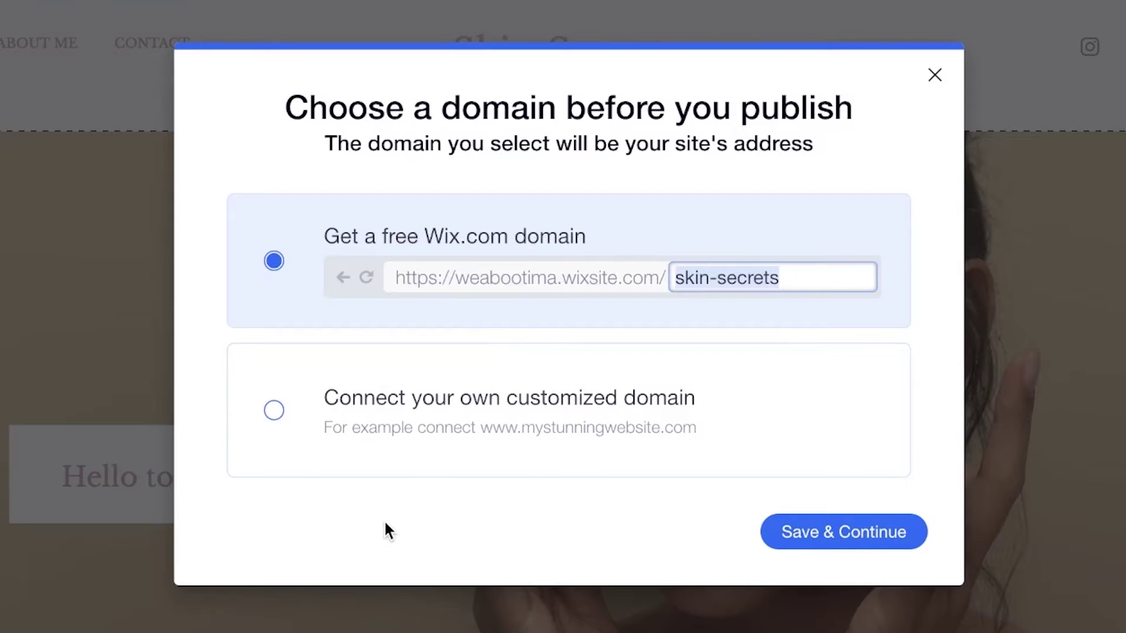
{"action": "left_click", "coordinate": [785, 522]}
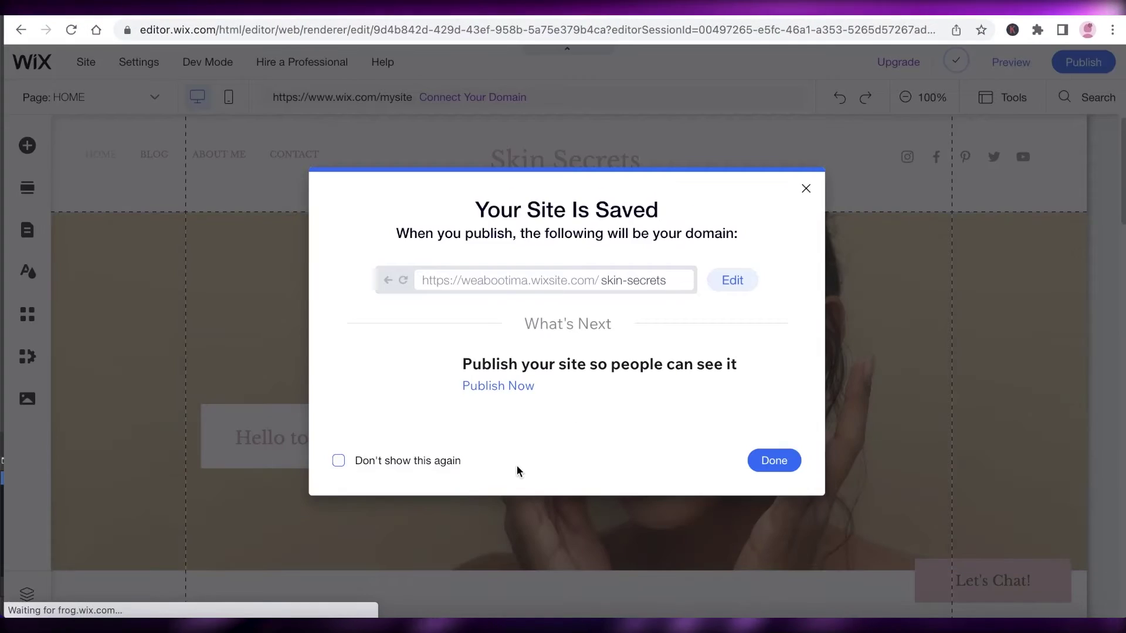
{"action": "left_click", "coordinate": [477, 387]}
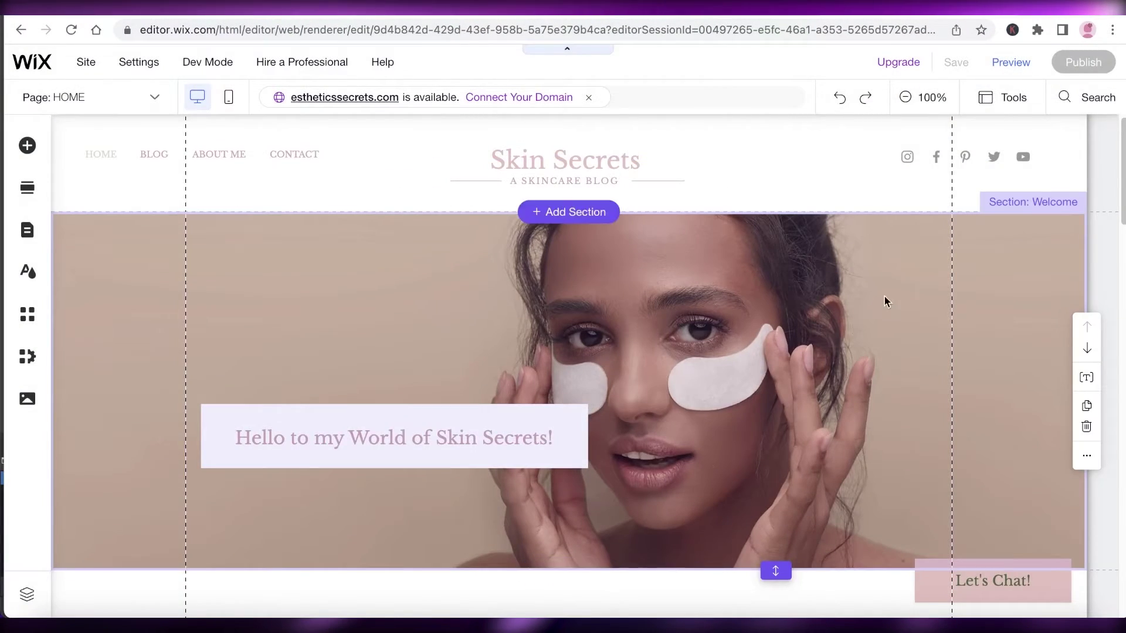
{"action": "left_click", "coordinate": [1064, 63]}
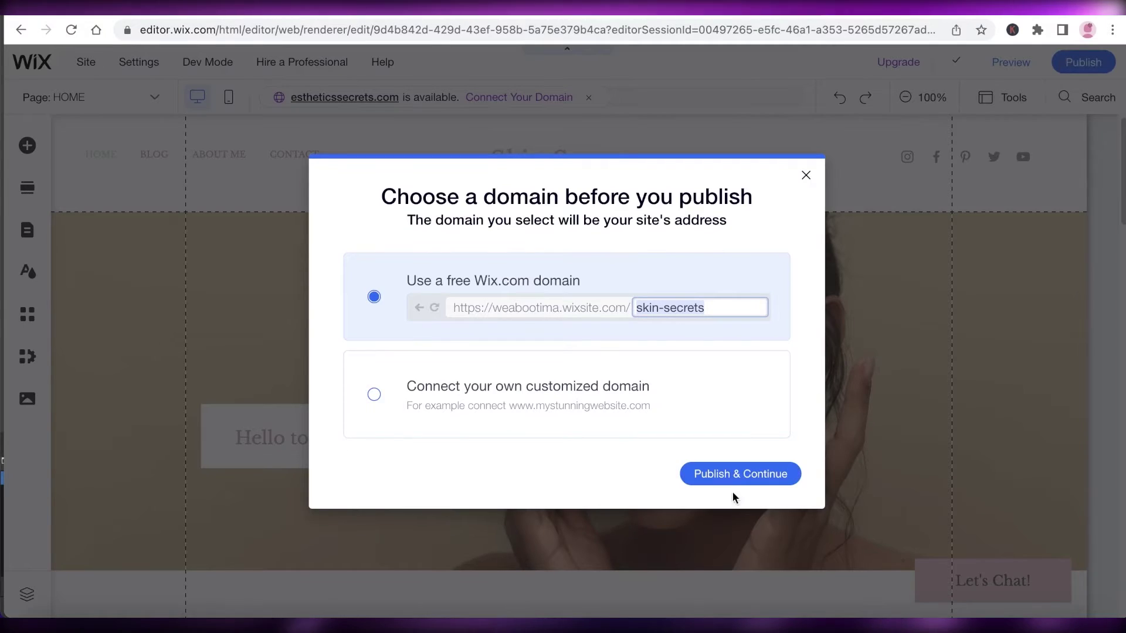
{"action": "left_click", "coordinate": [739, 475]}
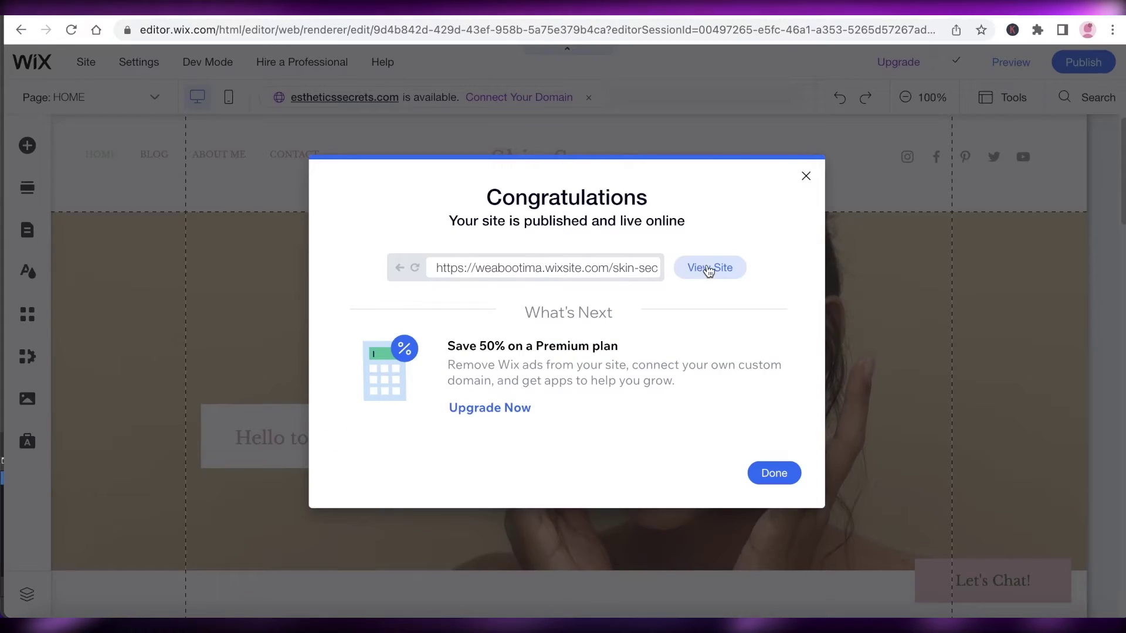
Step: View the live published site and look over its home page and blog posts
{"action": "left_click", "coordinate": [711, 267]}
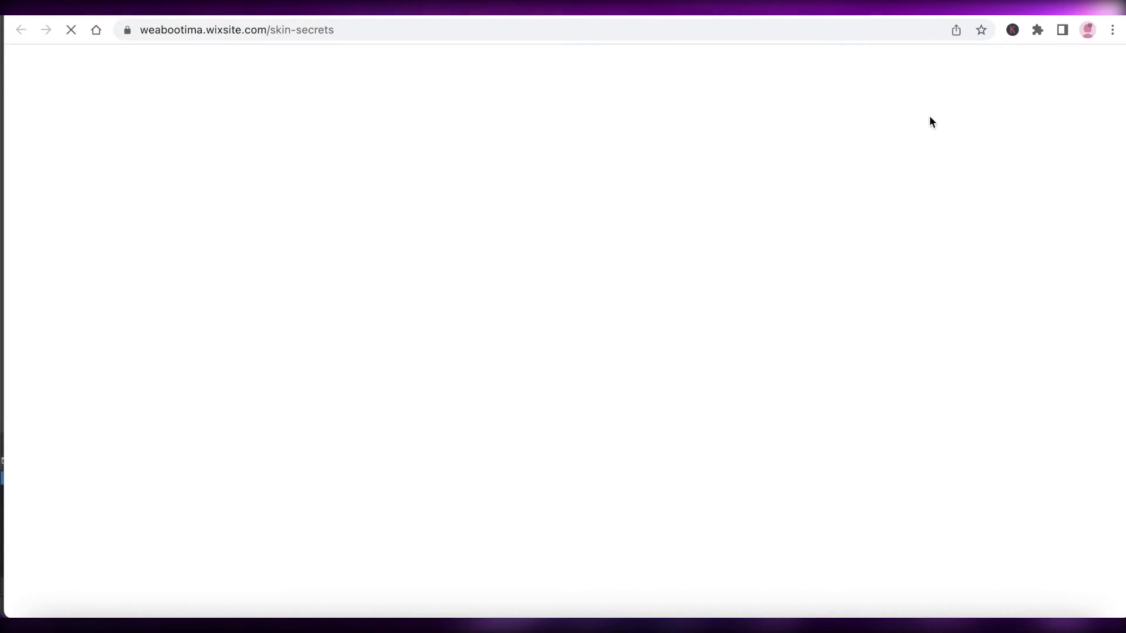
{"action": "scroll", "coordinate": [639, 220], "scroll_direction": "down", "scroll_amount": 7}
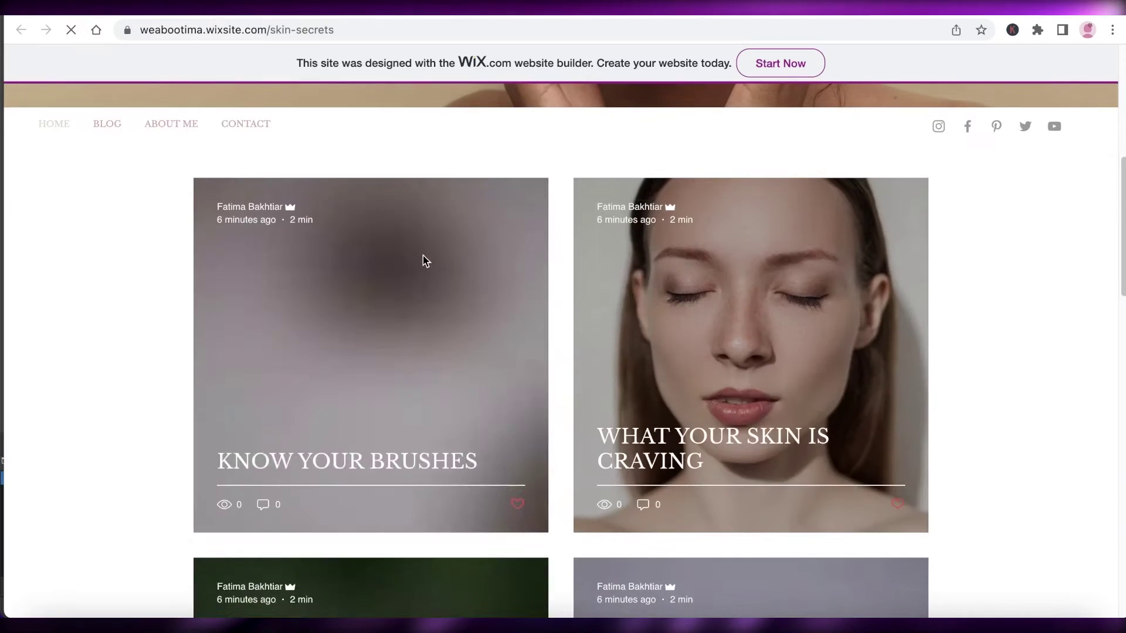
{"action": "scroll", "coordinate": [423, 259], "scroll_direction": "up", "scroll_amount": 7}
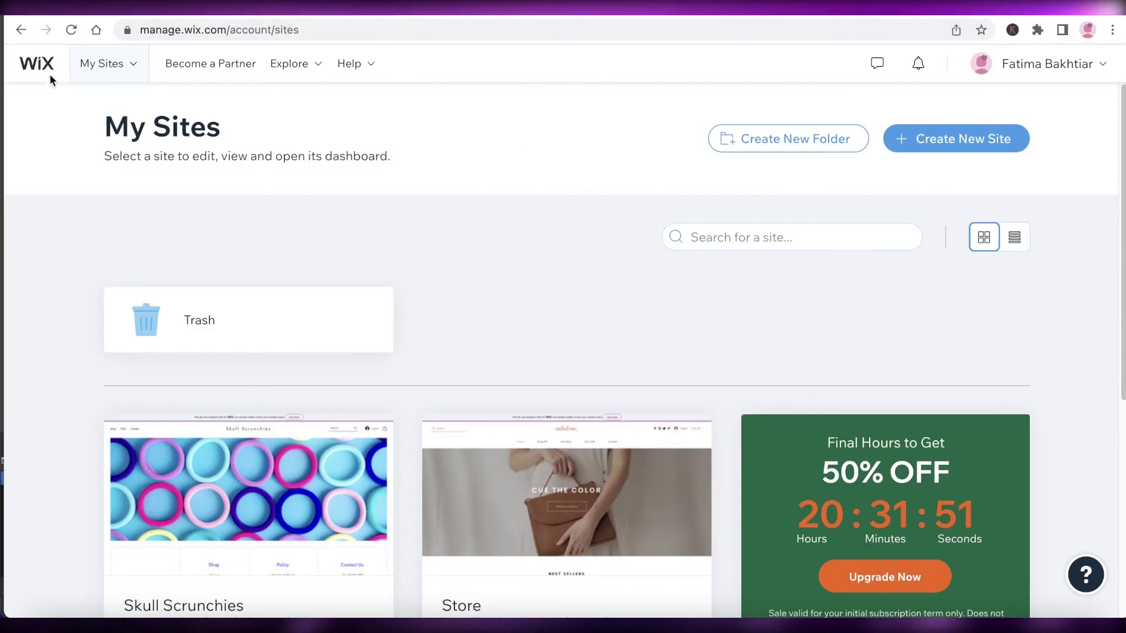
Step: Refresh the My Sites list and open the dashboard of the Skin Secrets site
{"action": "left_click", "coordinate": [71, 30]}
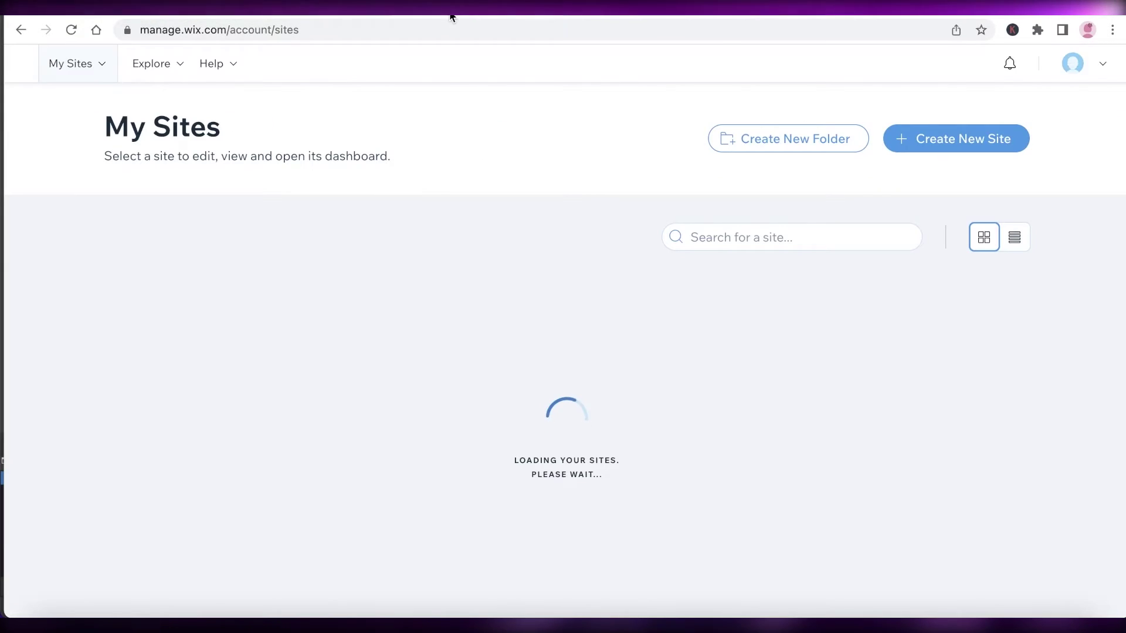
{"action": "scroll", "coordinate": [416, 198], "scroll_direction": "down", "scroll_amount": 3}
{"action": "mouse_move", "coordinate": [218, 281]}
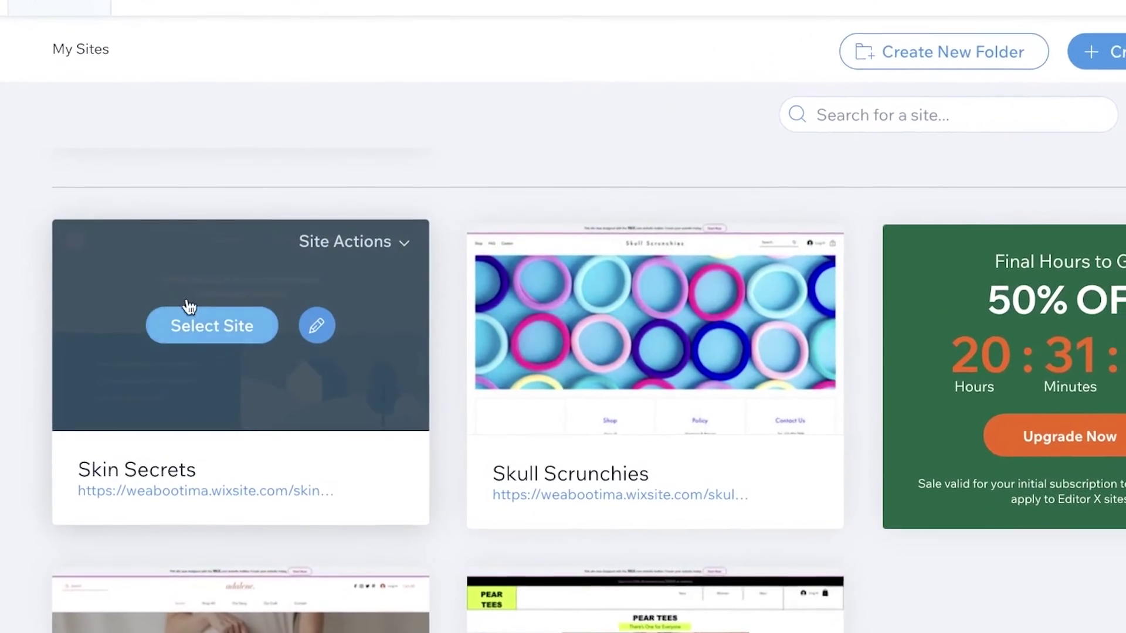
{"action": "left_click", "coordinate": [217, 332]}
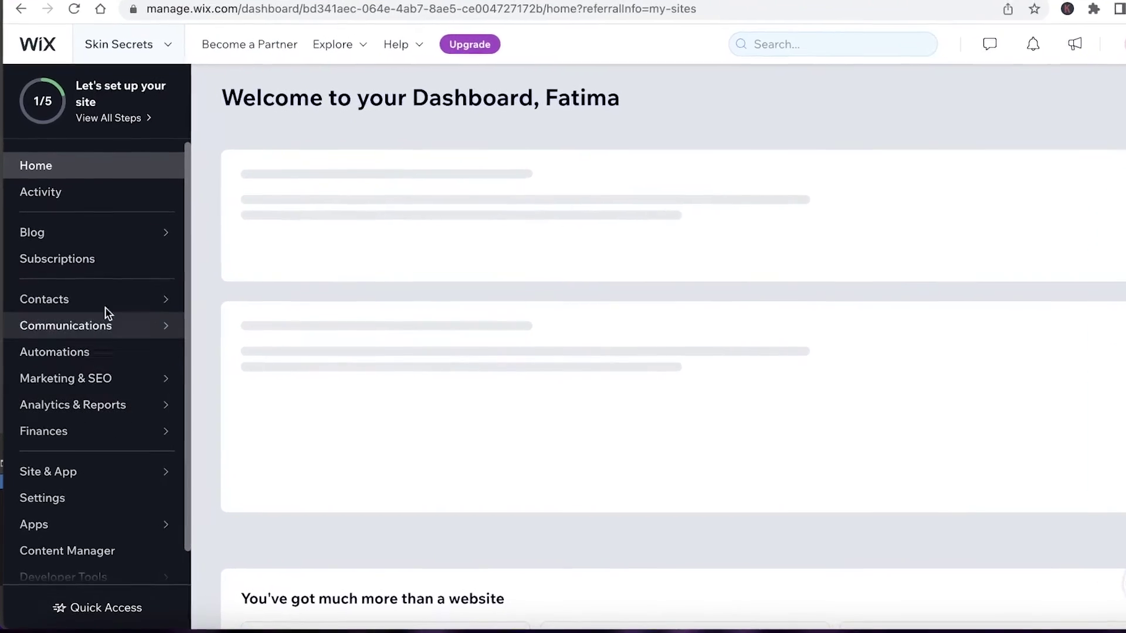
Step: Open the site's Marketing Home under Marketing & SEO and dismiss the 50% off sale offer
{"action": "left_click", "coordinate": [94, 380]}
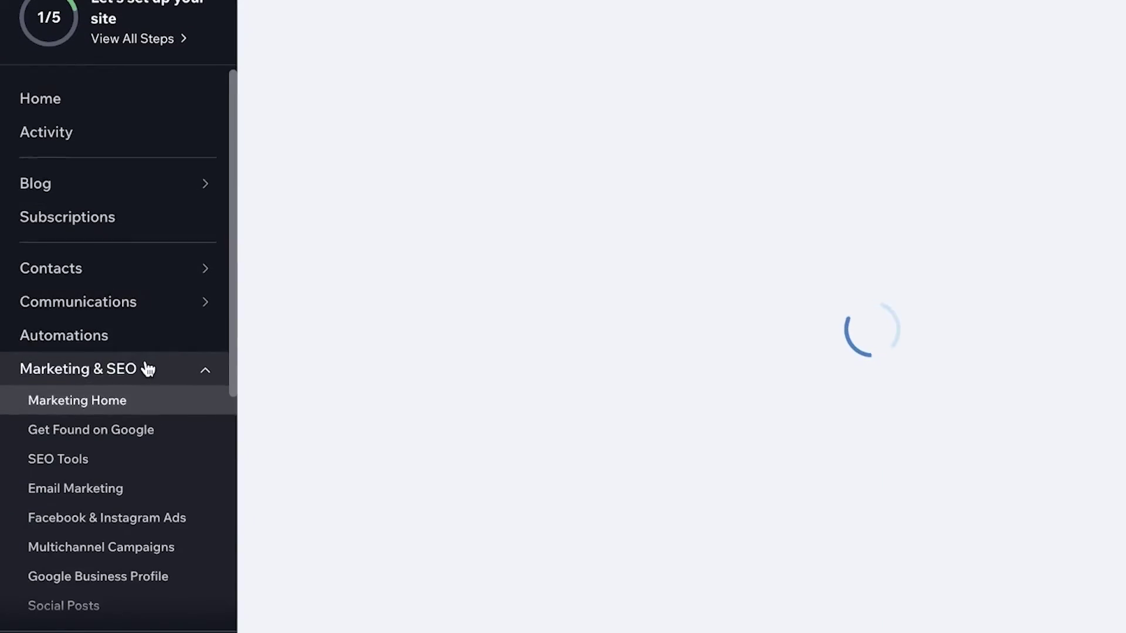
{"action": "mouse_move", "coordinate": [156, 364]}
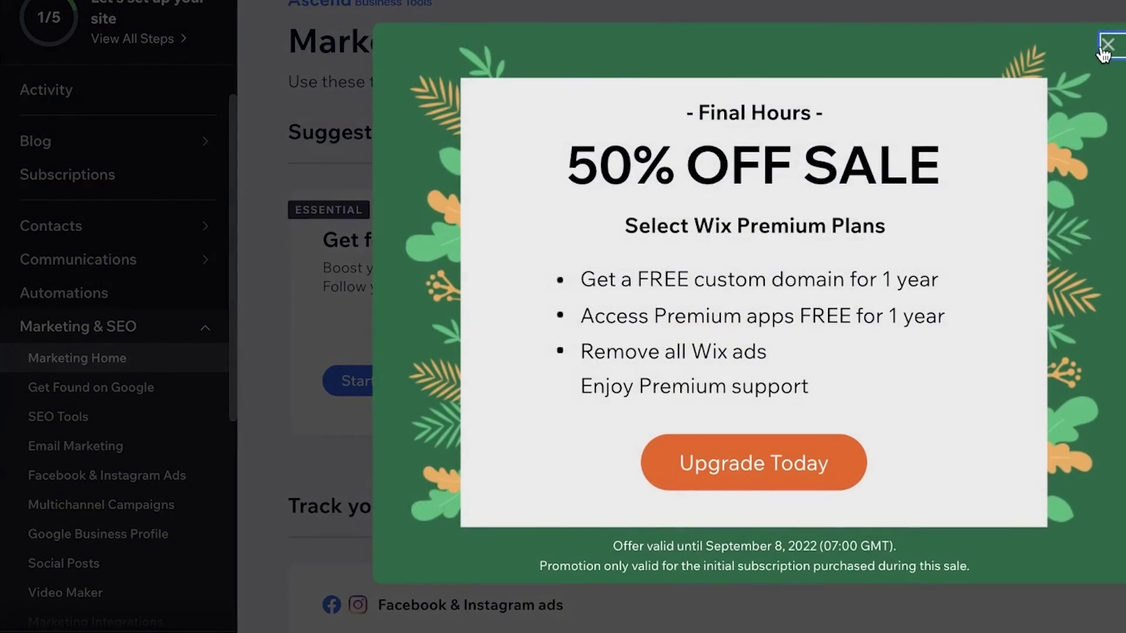
{"action": "left_click", "coordinate": [1107, 44]}
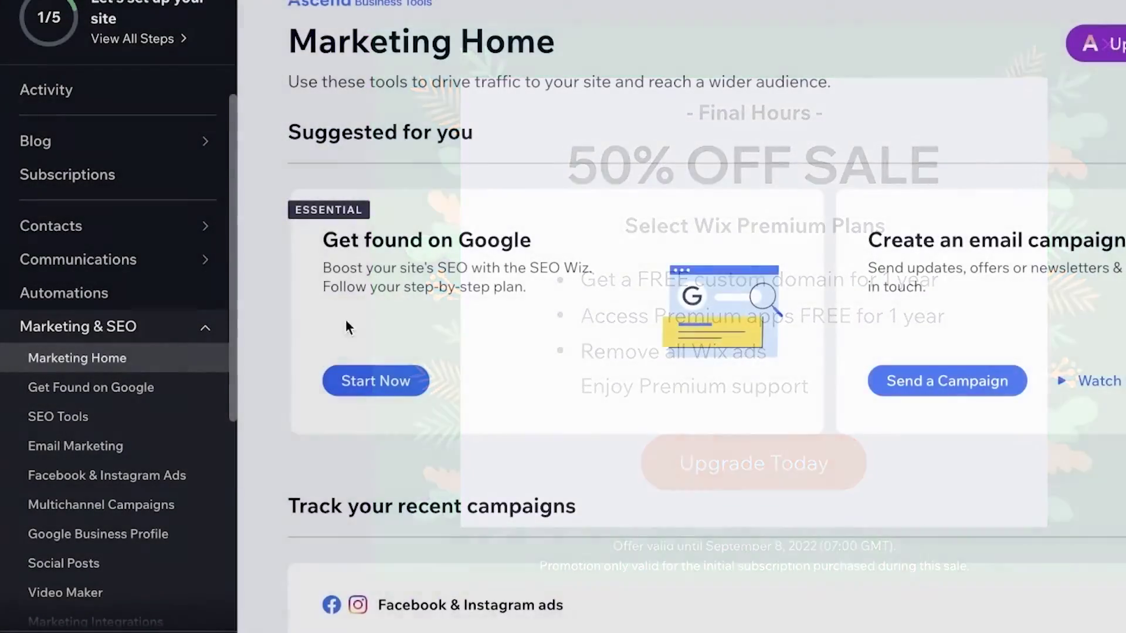
Step: Look through the remaining sections of the site dashboard and open the Blog section
{"action": "scroll", "coordinate": [122, 285], "scroll_direction": "down", "scroll_amount": 6}
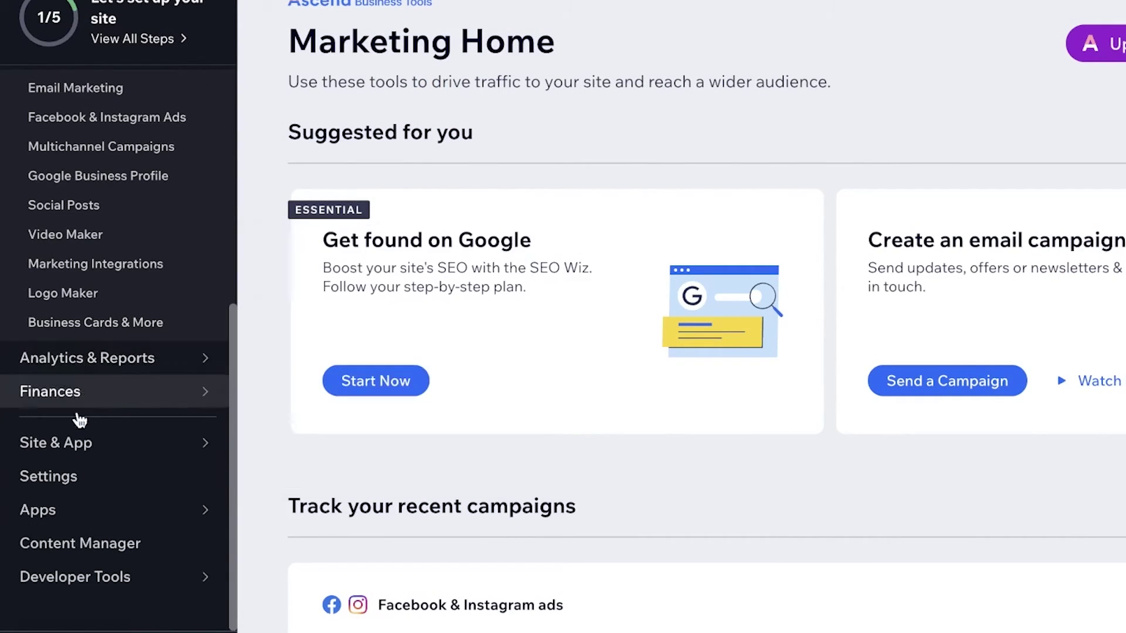
{"action": "scroll", "coordinate": [70, 410], "scroll_direction": "up", "scroll_amount": 6}
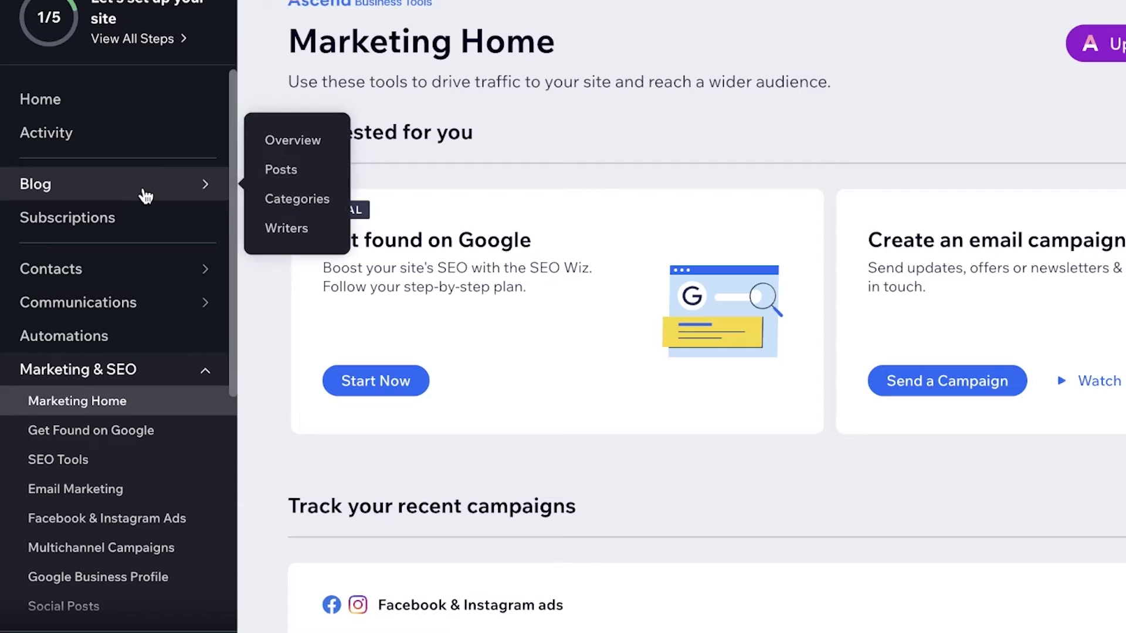
{"action": "left_click", "coordinate": [123, 185]}
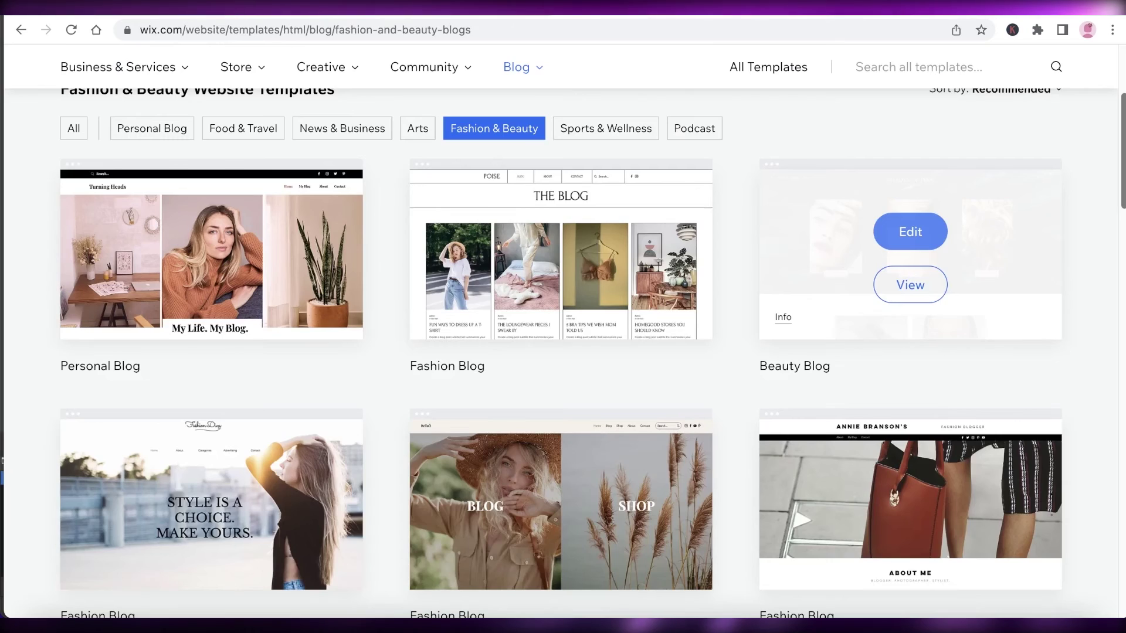
Step: Browse the Fashion & Beauty blog templates and look over the Business & Services template categories
{"action": "scroll", "coordinate": [677, 188], "scroll_direction": "up", "scroll_amount": 3}
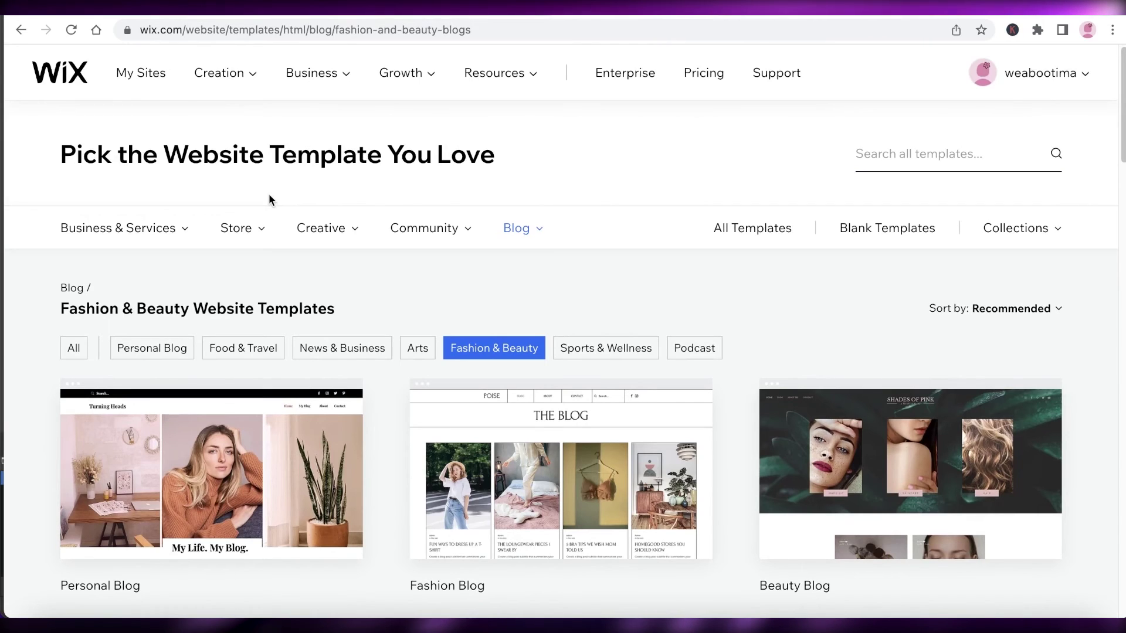
{"action": "scroll", "coordinate": [168, 212], "scroll_direction": "down", "scroll_amount": 1}
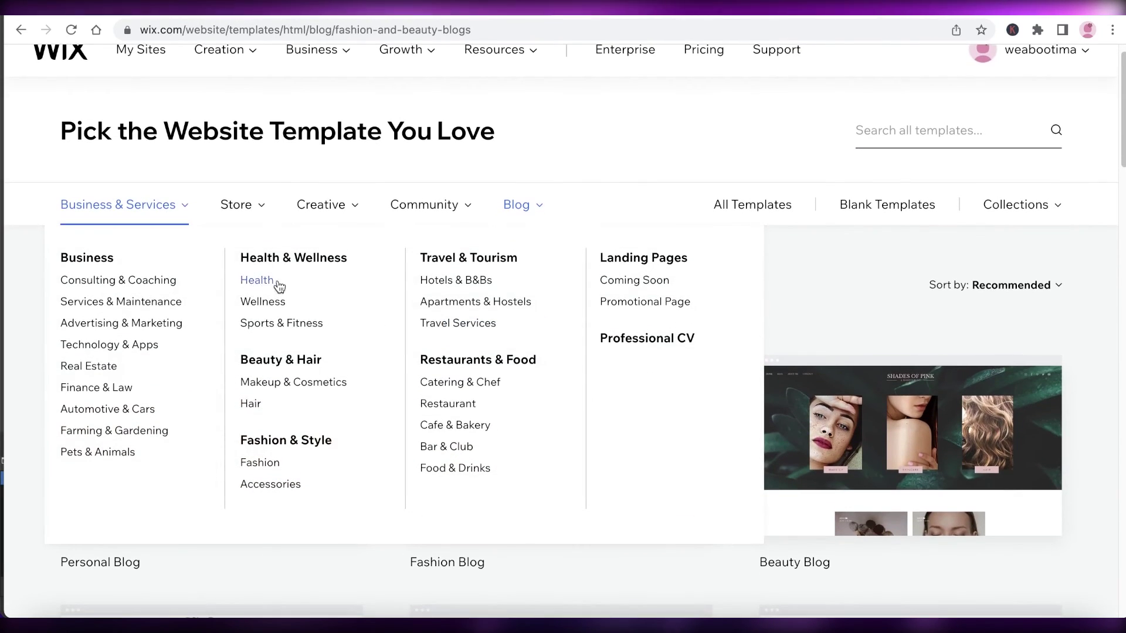
{"action": "scroll", "coordinate": [756, 189], "scroll_direction": "down", "scroll_amount": 3}
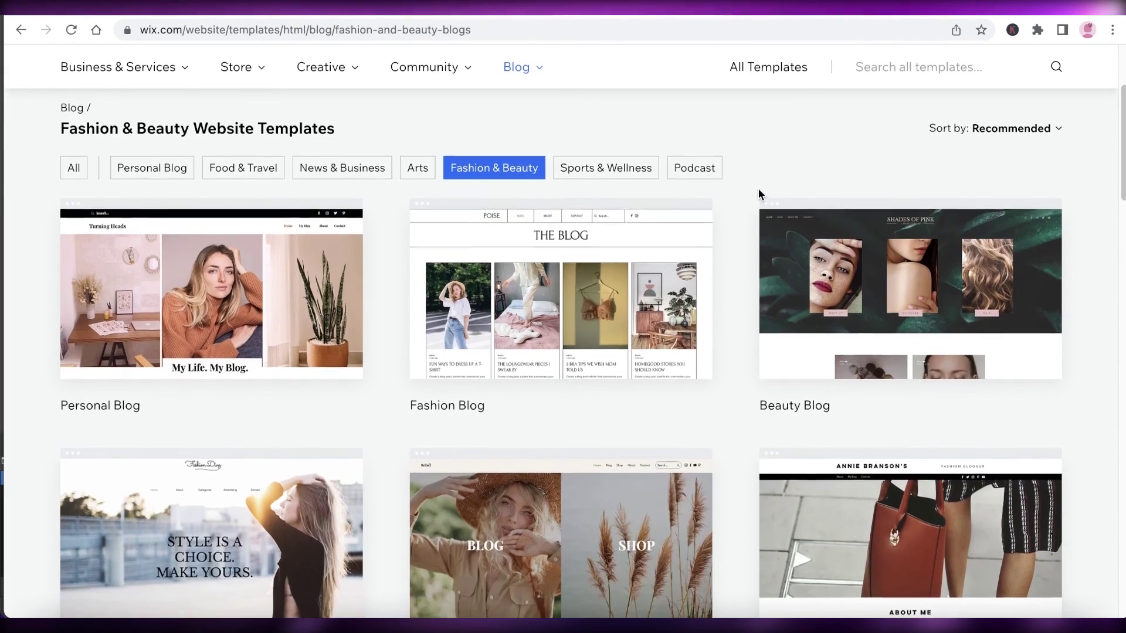
{"action": "scroll", "coordinate": [758, 189], "scroll_direction": "up", "scroll_amount": 1}
{"action": "scroll", "coordinate": [779, 188], "scroll_direction": "down", "scroll_amount": 1}
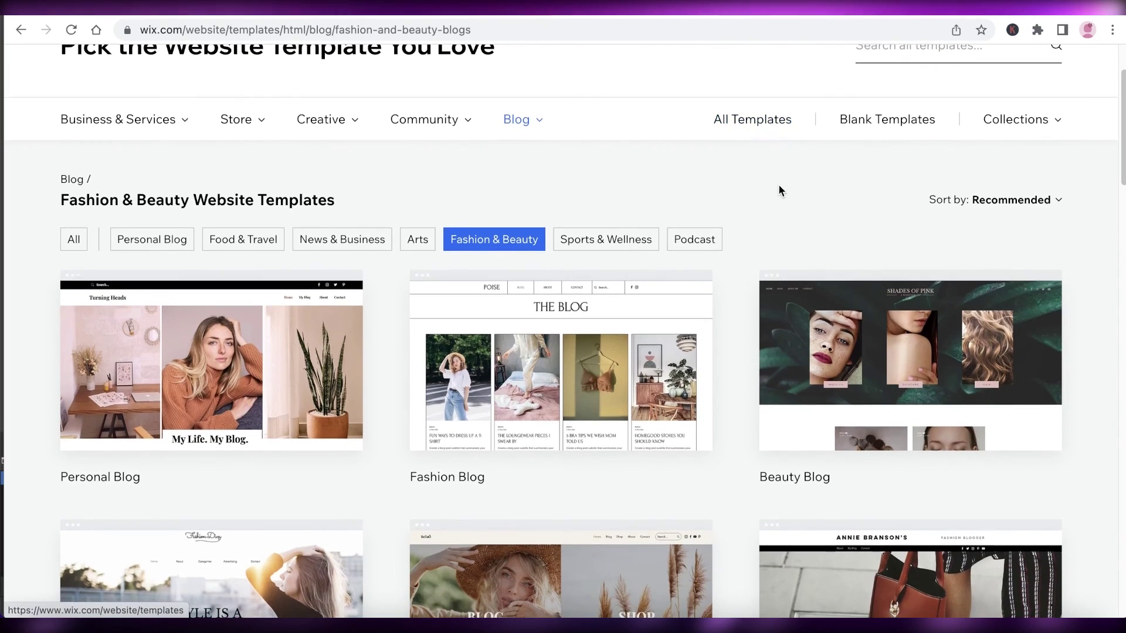
{"action": "scroll", "coordinate": [772, 194], "scroll_direction": "down", "scroll_amount": 5}
{"action": "scroll", "coordinate": [771, 202], "scroll_direction": "down", "scroll_amount": 1}
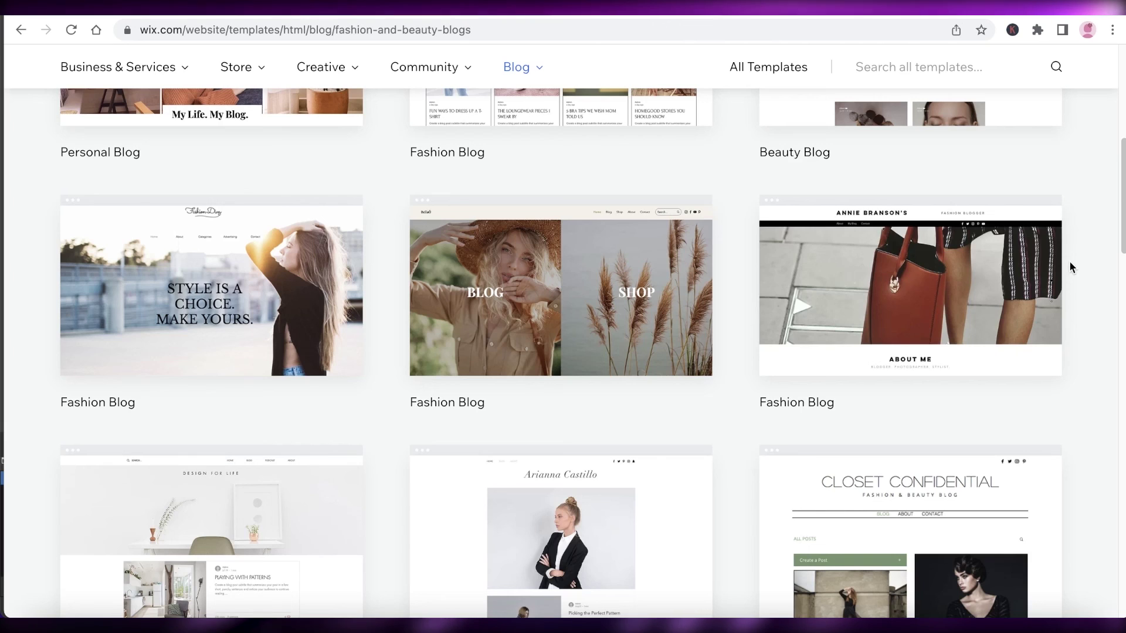
{"action": "scroll", "coordinate": [1067, 273], "scroll_direction": "up", "scroll_amount": 3}
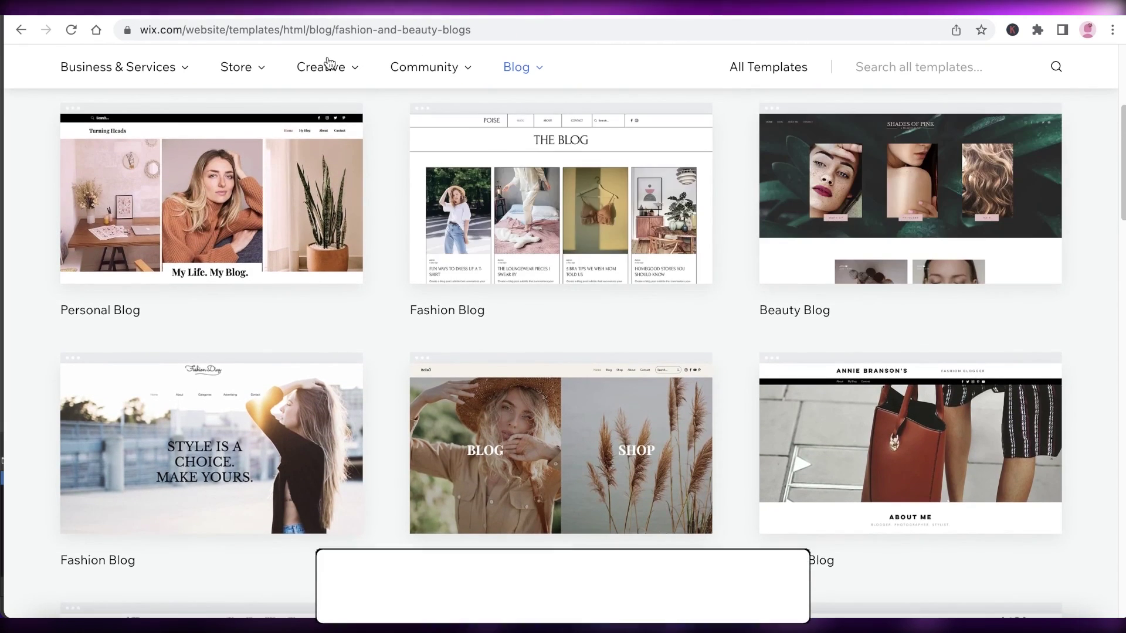
{"action": "mouse_move", "coordinate": [318, 84]}
{"action": "scroll", "coordinate": [1103, 206], "scroll_direction": "up", "scroll_amount": 5}
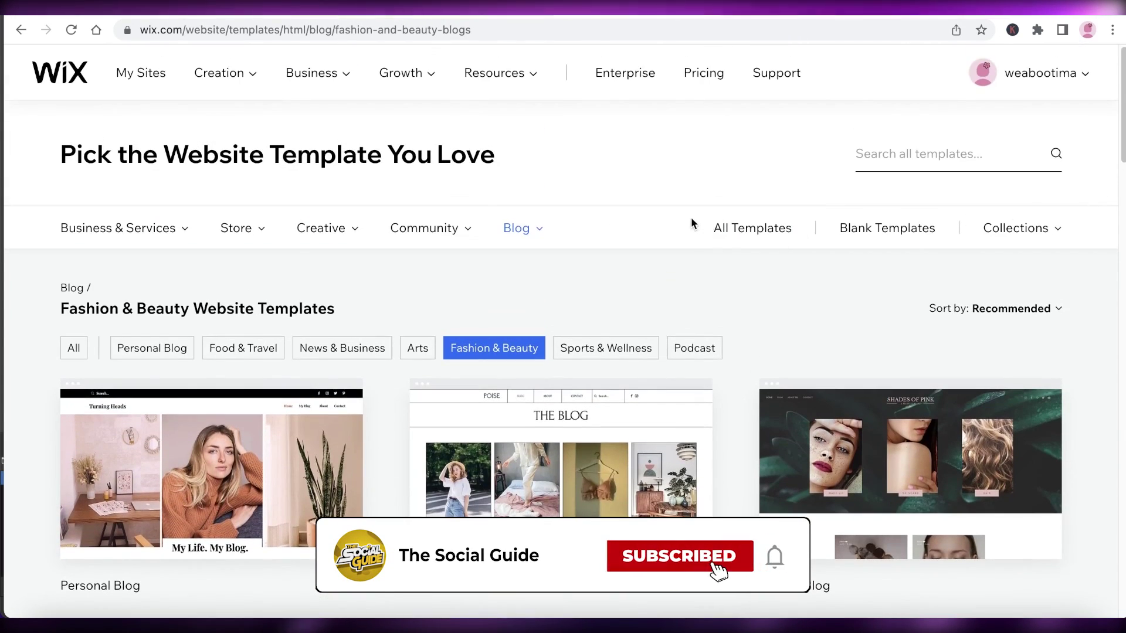